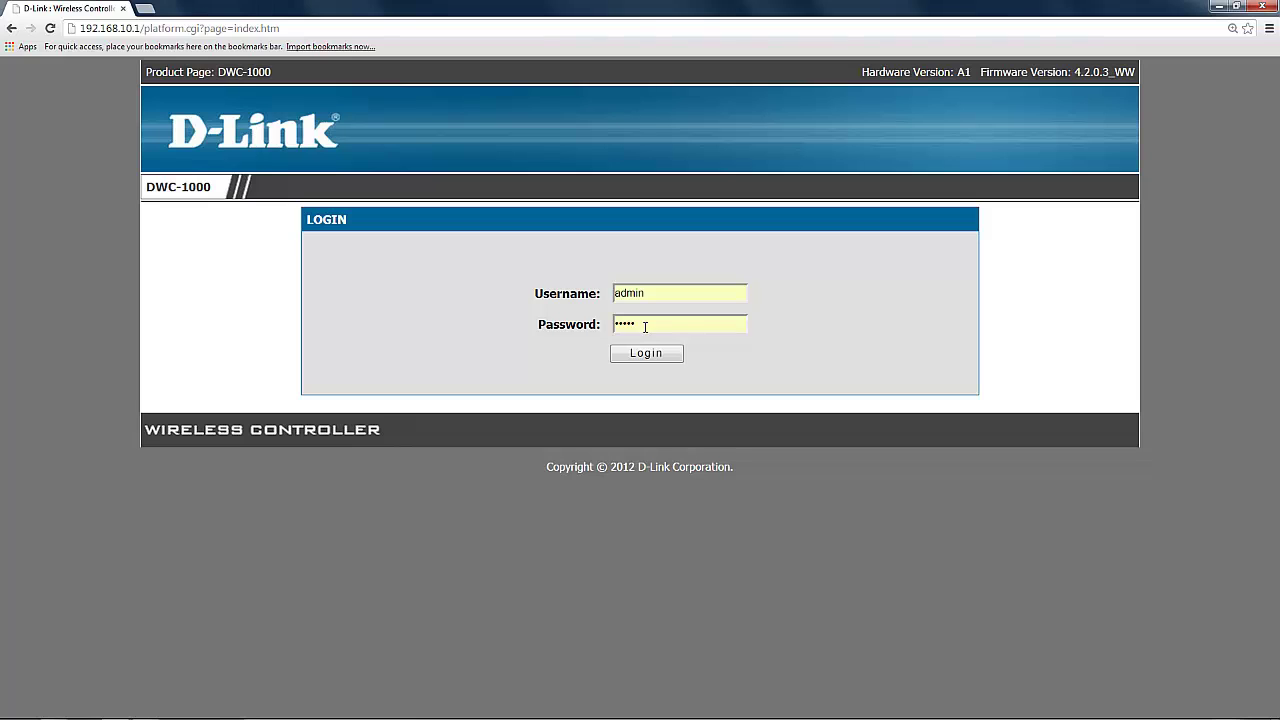
Log in and open the Advanced AP Profiles Summary, which lists only 1-Default
click(650, 358)
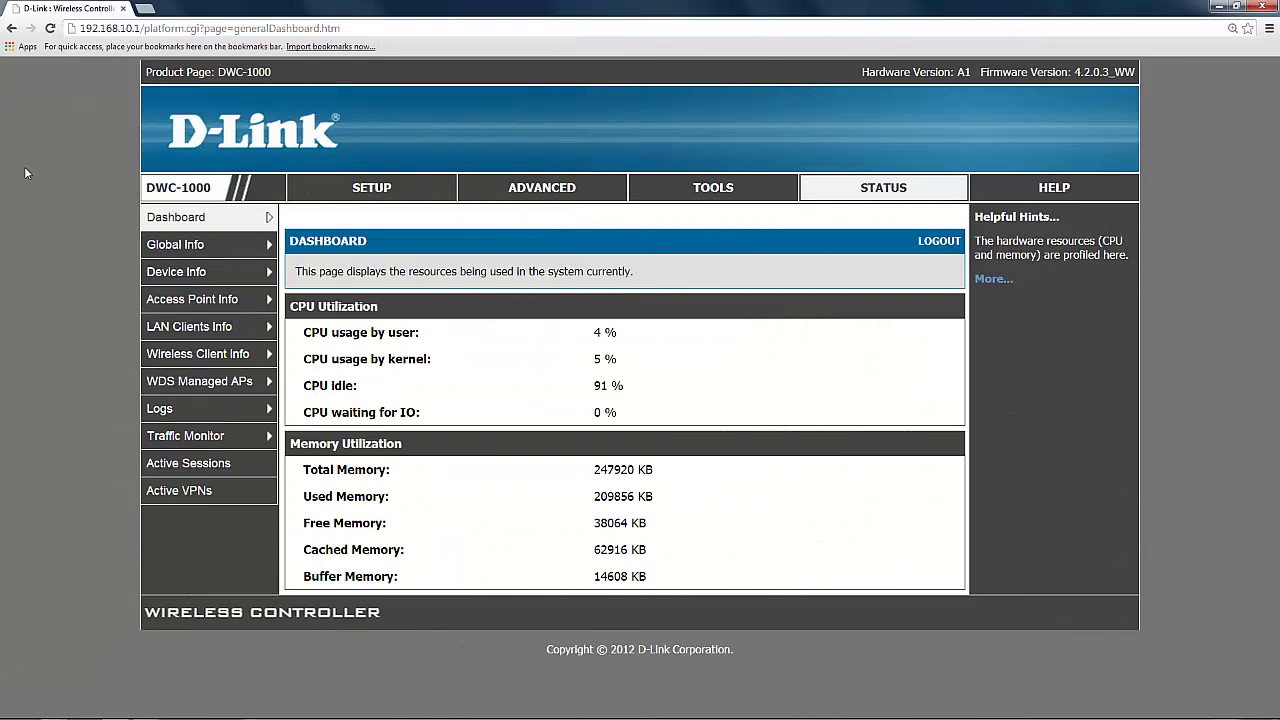
click(536, 190)
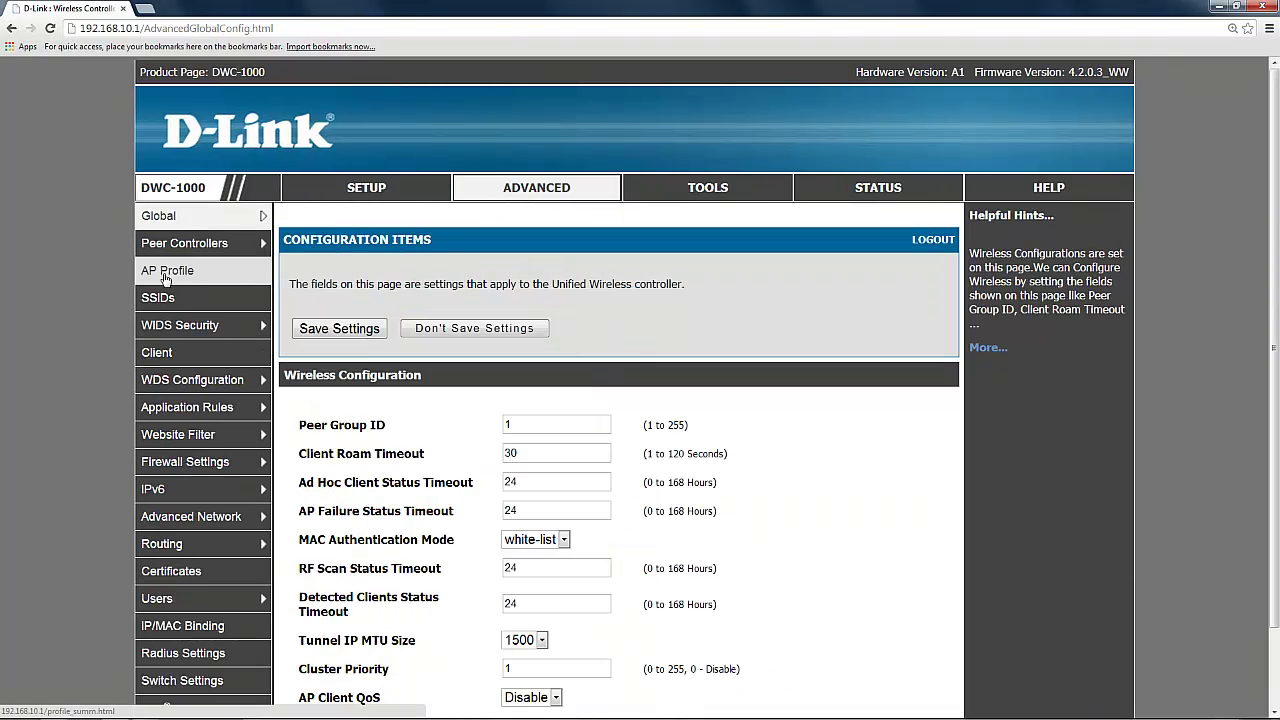
click(241, 278)
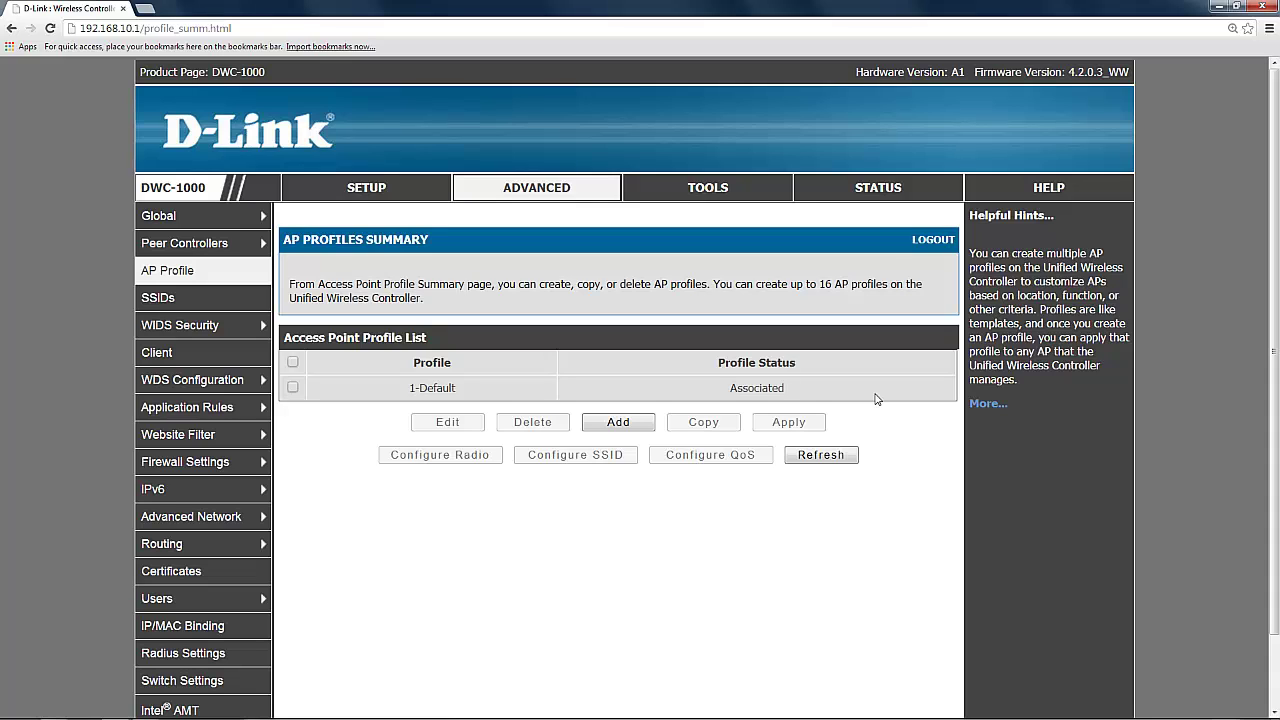
Add an AP profile named 'Daily' with hardware type Any and VLAN ID 1, and save it
click(622, 425)
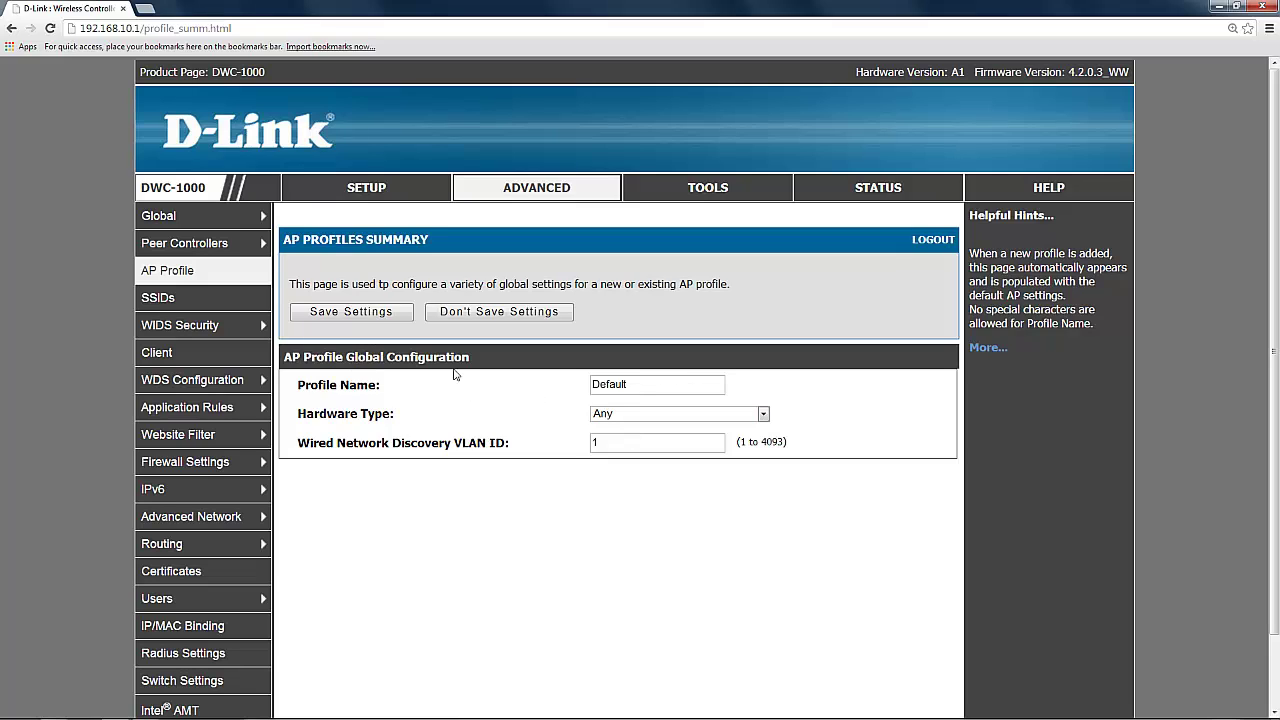
click(684, 385)
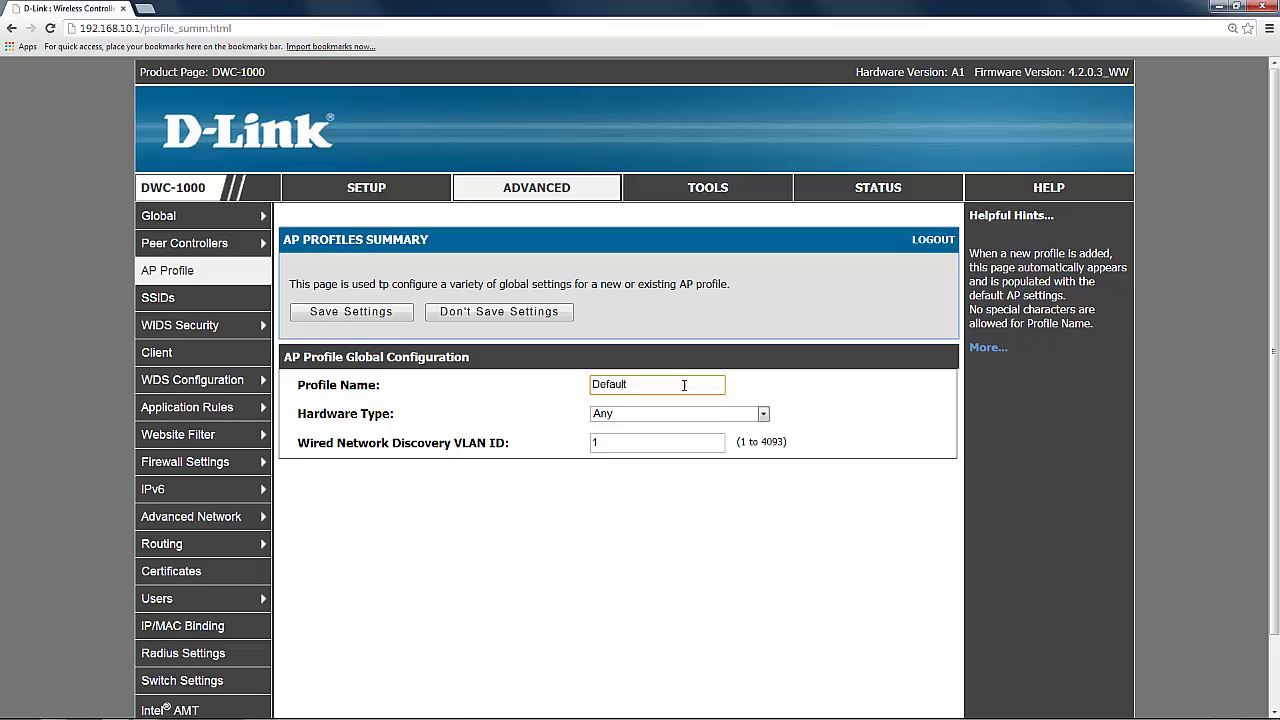
key(BackSpace)
key(BackSpace)
key(BackSpace)
key(BackSpace)
key(BackSpace)
key(BackSpace)
text(ail)
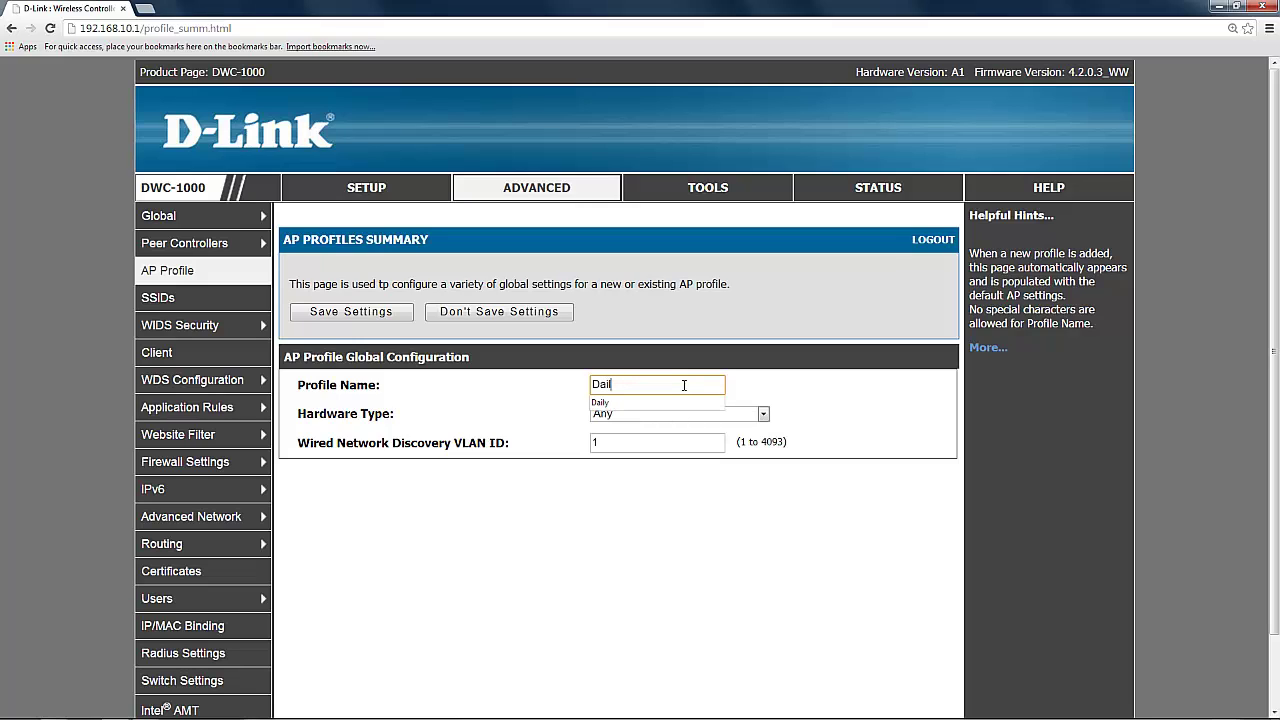
text(y)
click(789, 377)
click(765, 415)
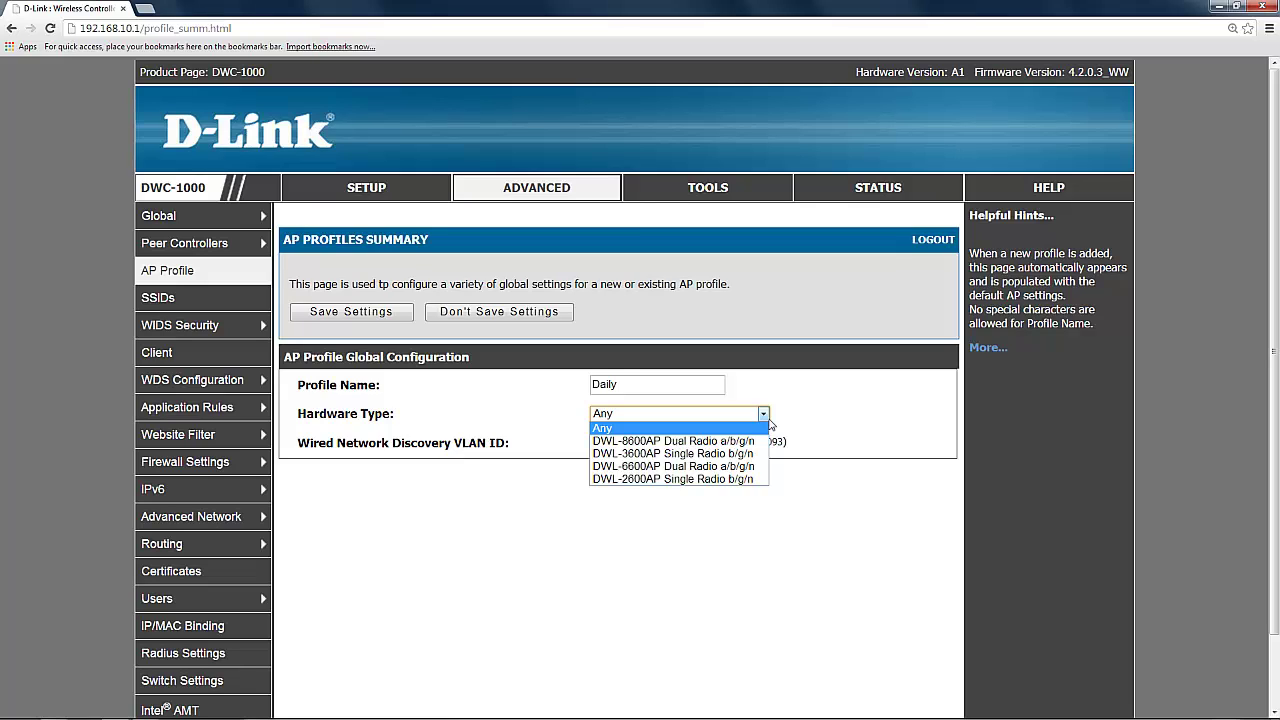
click(751, 428)
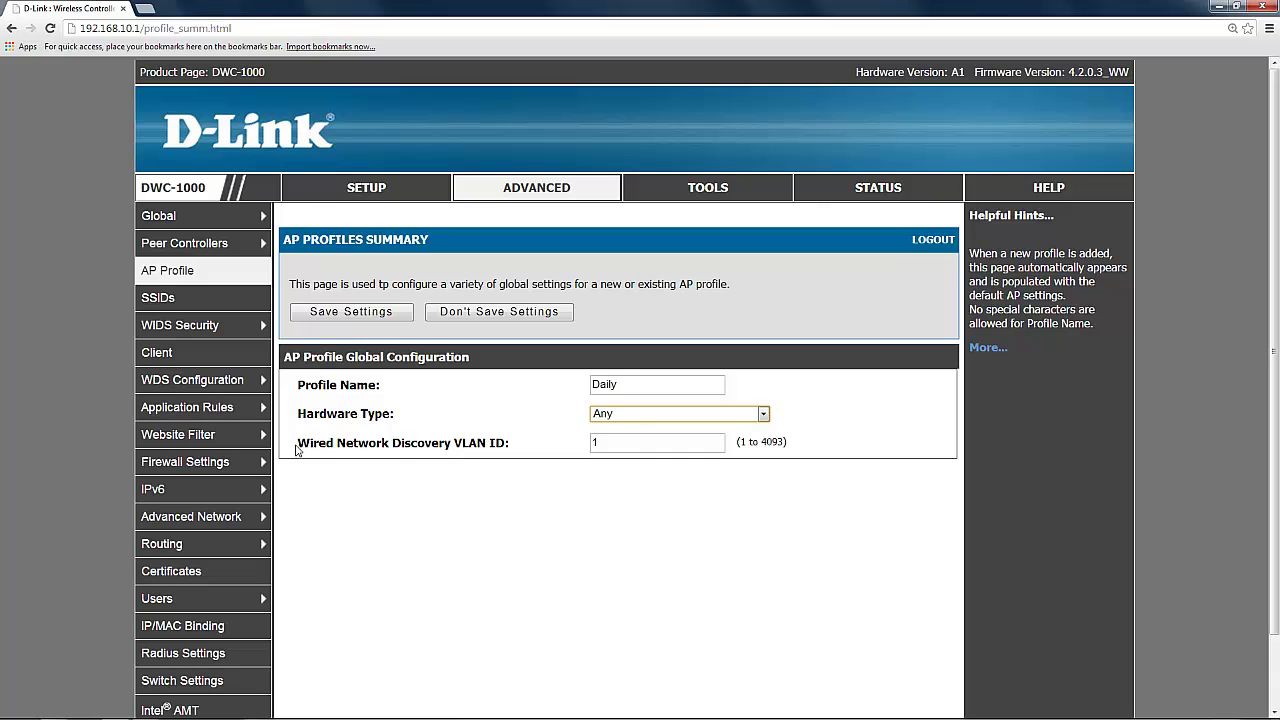
click(621, 443)
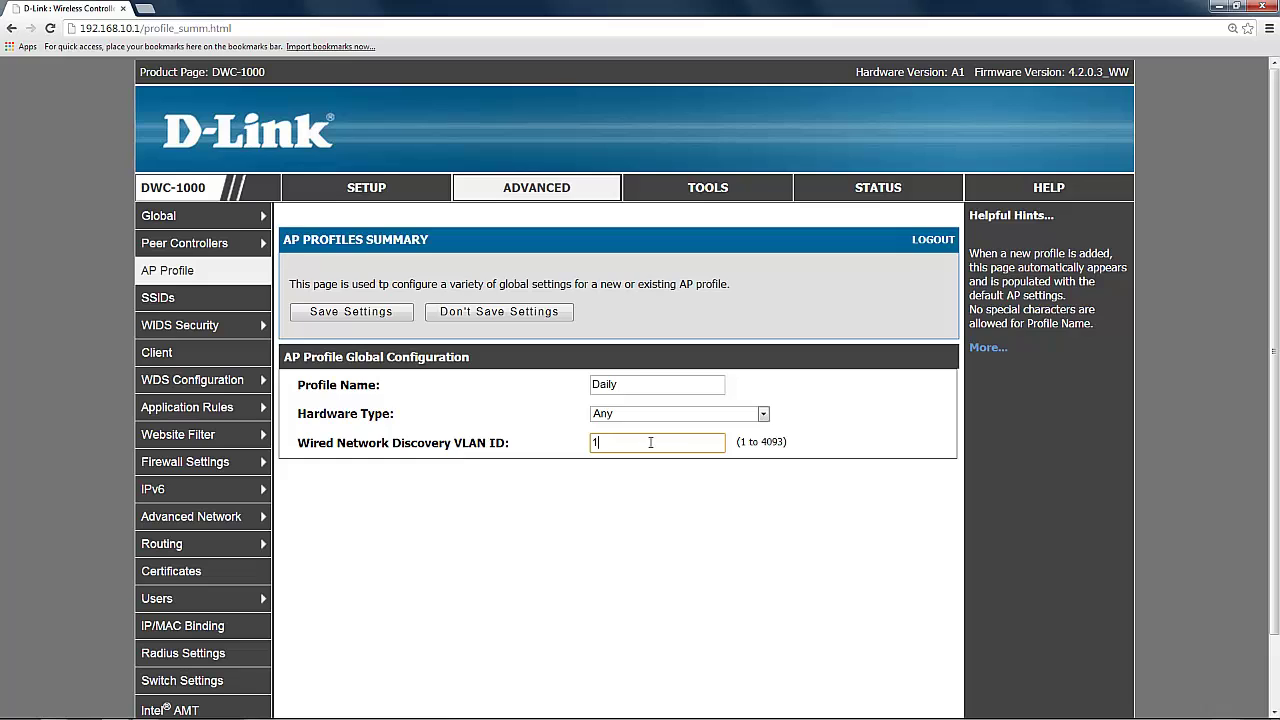
click(340, 314)
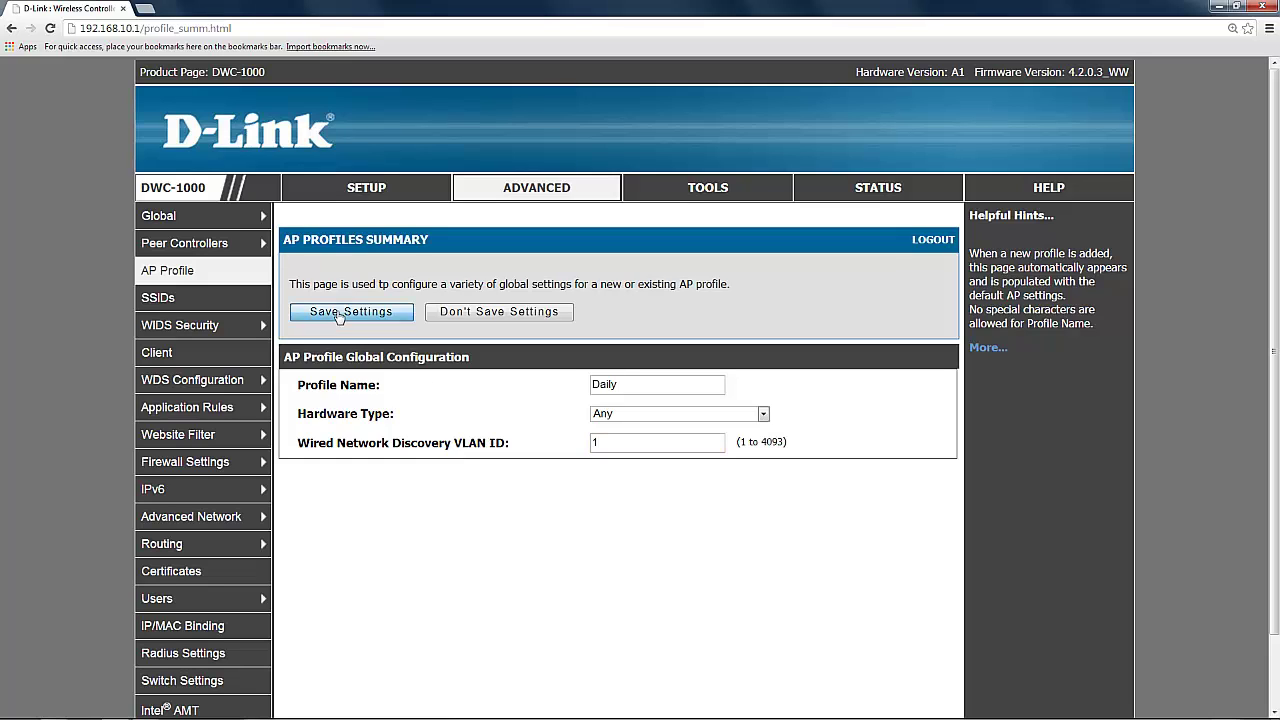
Return to AP Profile, select 2-Daily and open its radio configuration
click(197, 279)
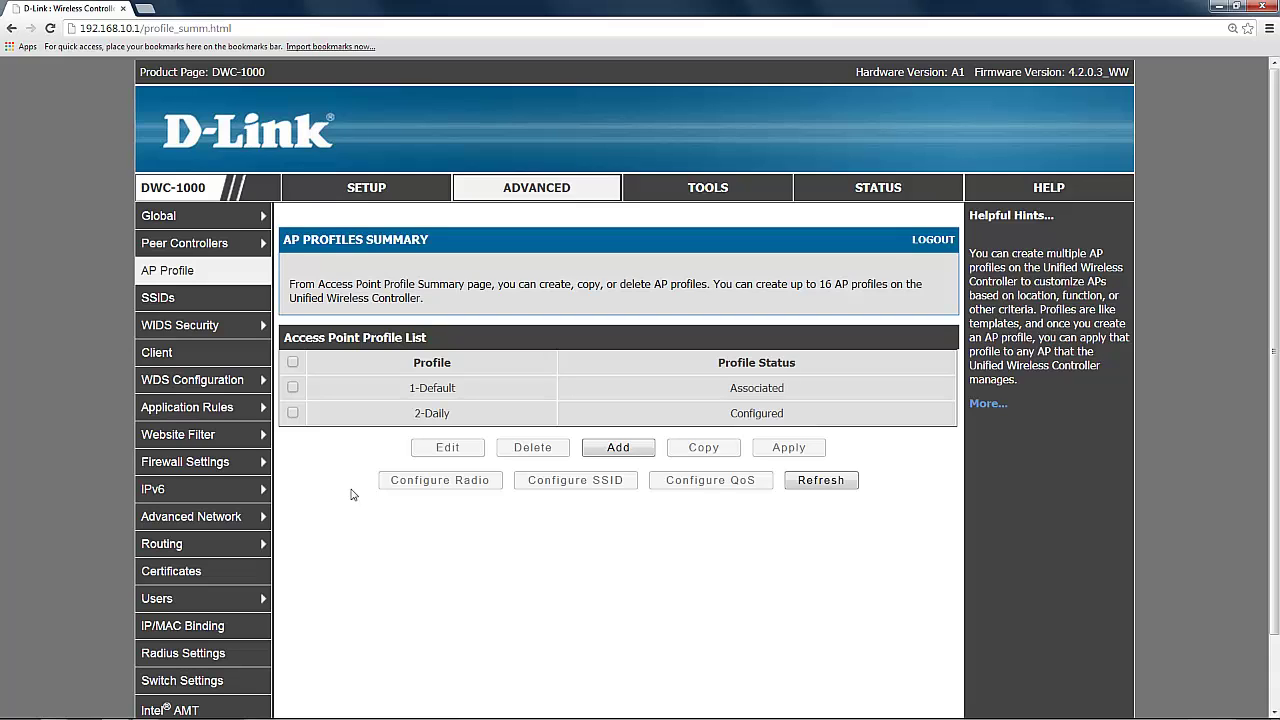
click(293, 413)
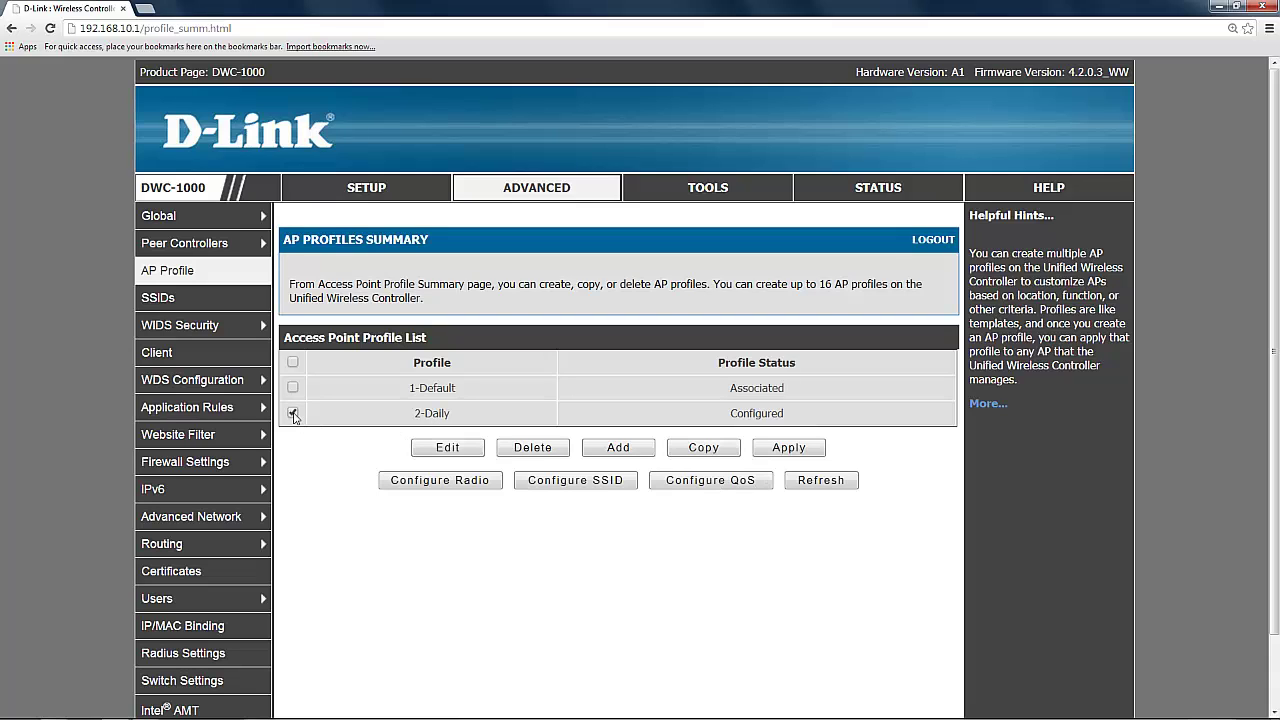
click(453, 484)
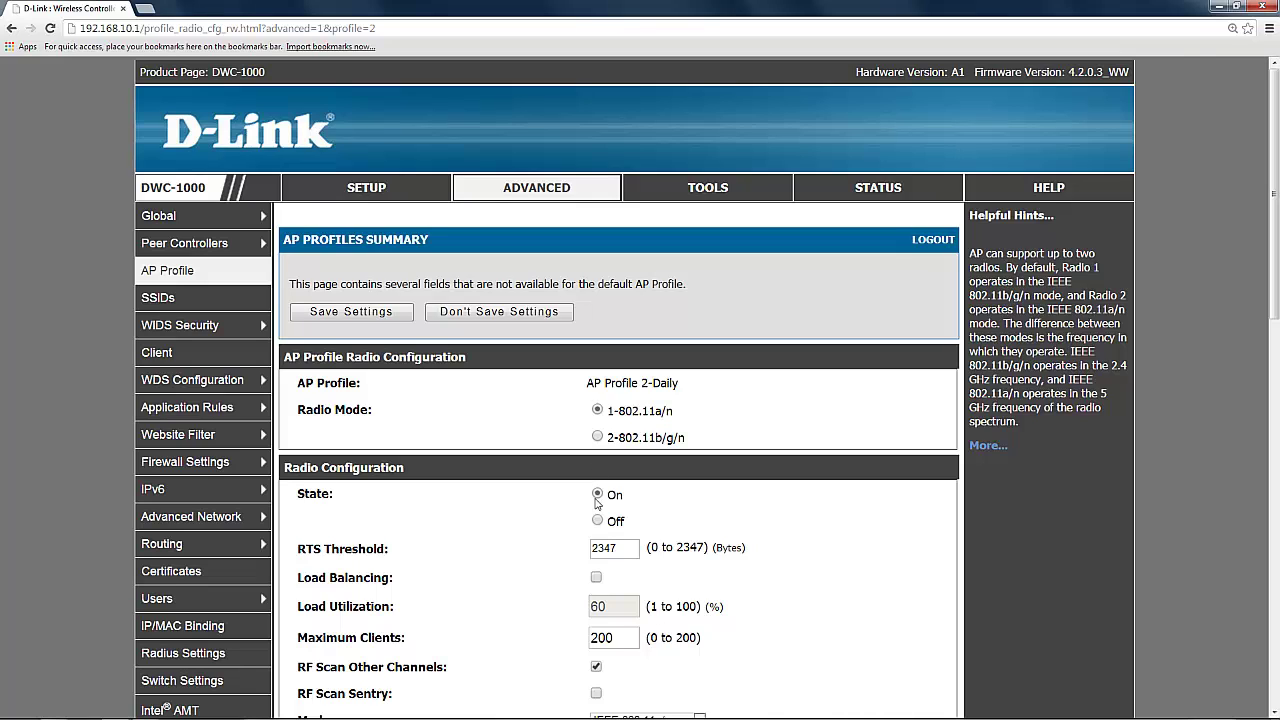
Set the 1-802.11a/n radio State to Off and save the radio settings
click(597, 521)
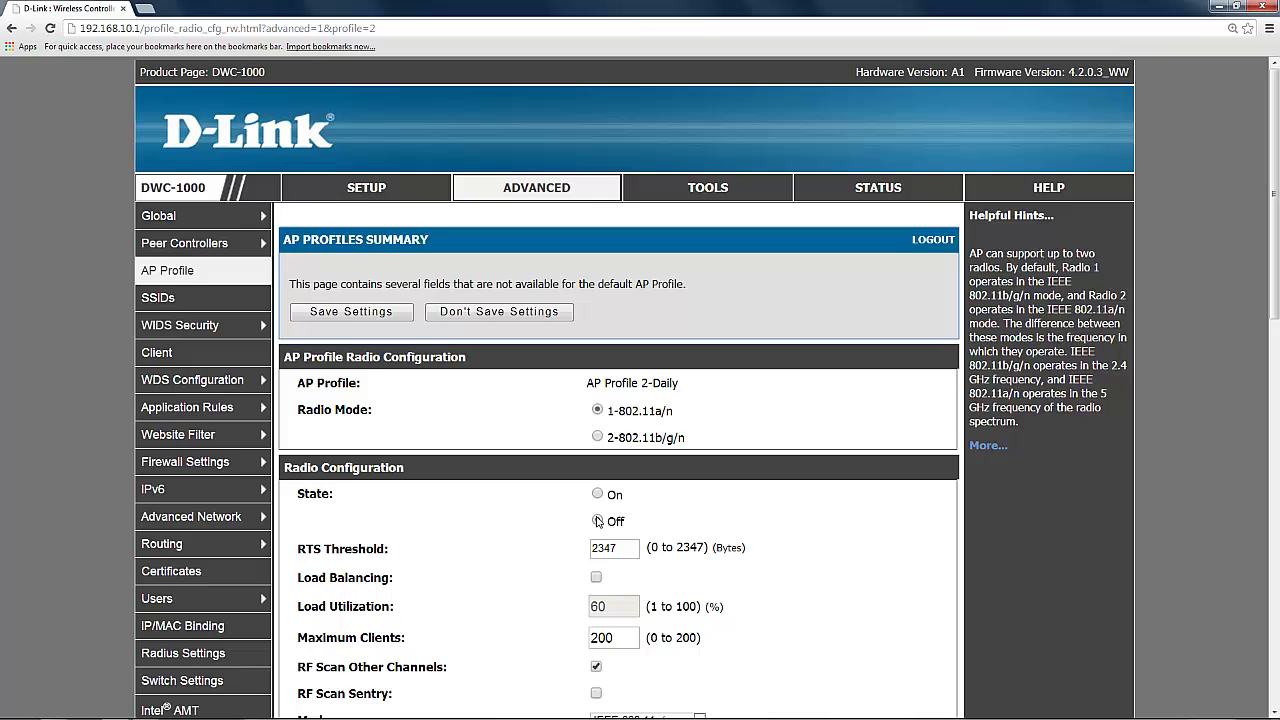
click(344, 315)
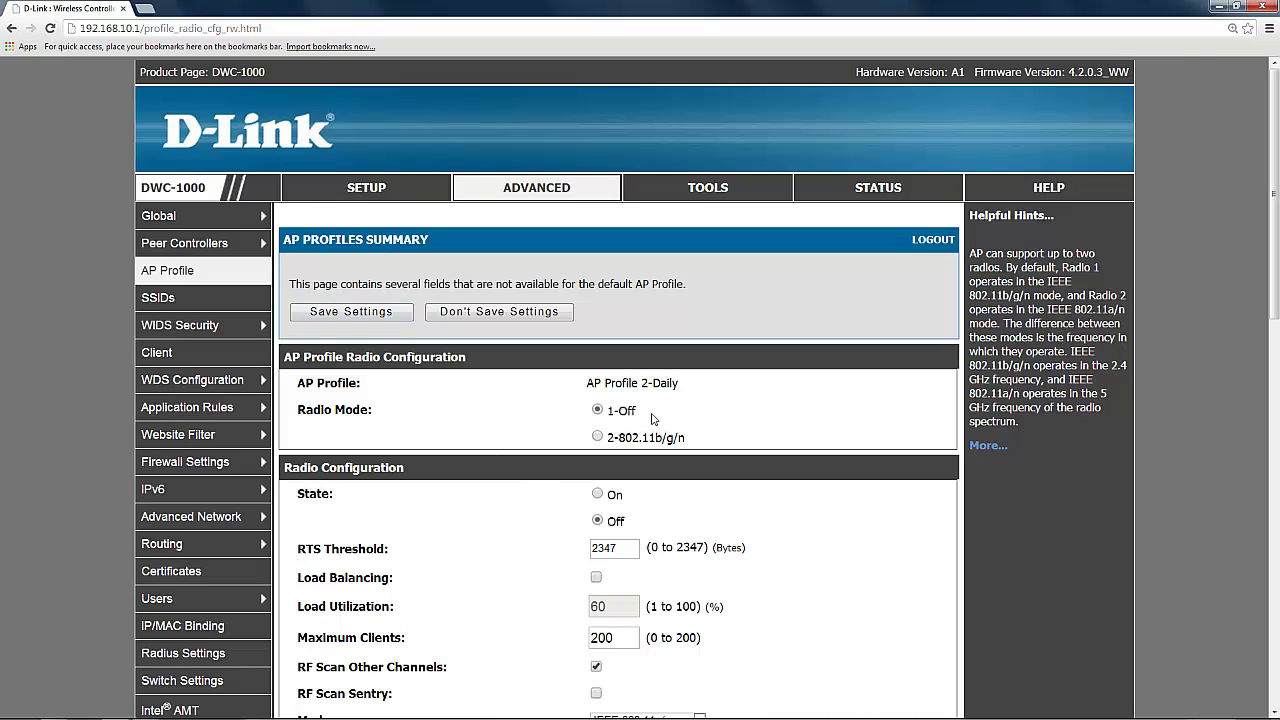
Switch to the 2-802.11b/g/n radio, set Channel Bandwidth to 40 MHz, and save
click(598, 440)
scroll(733, 442, down, 2)
scroll(733, 442, down, 3)
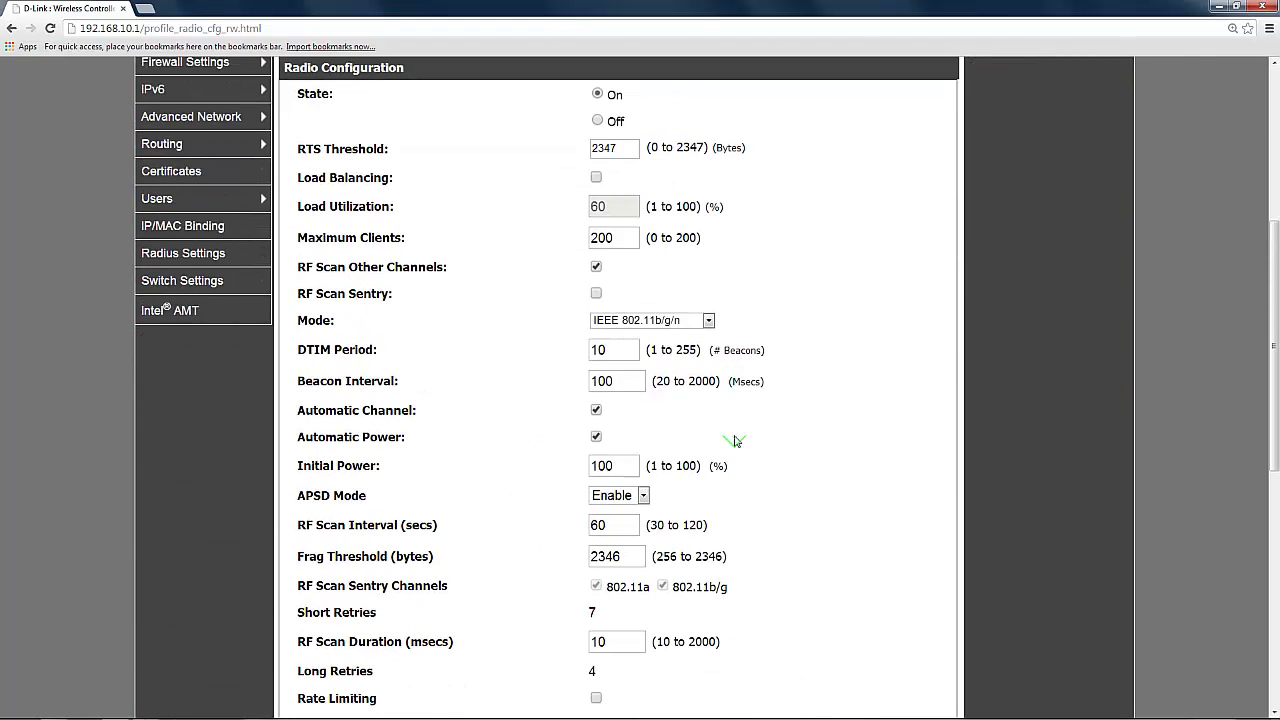
scroll(738, 441, down, 1)
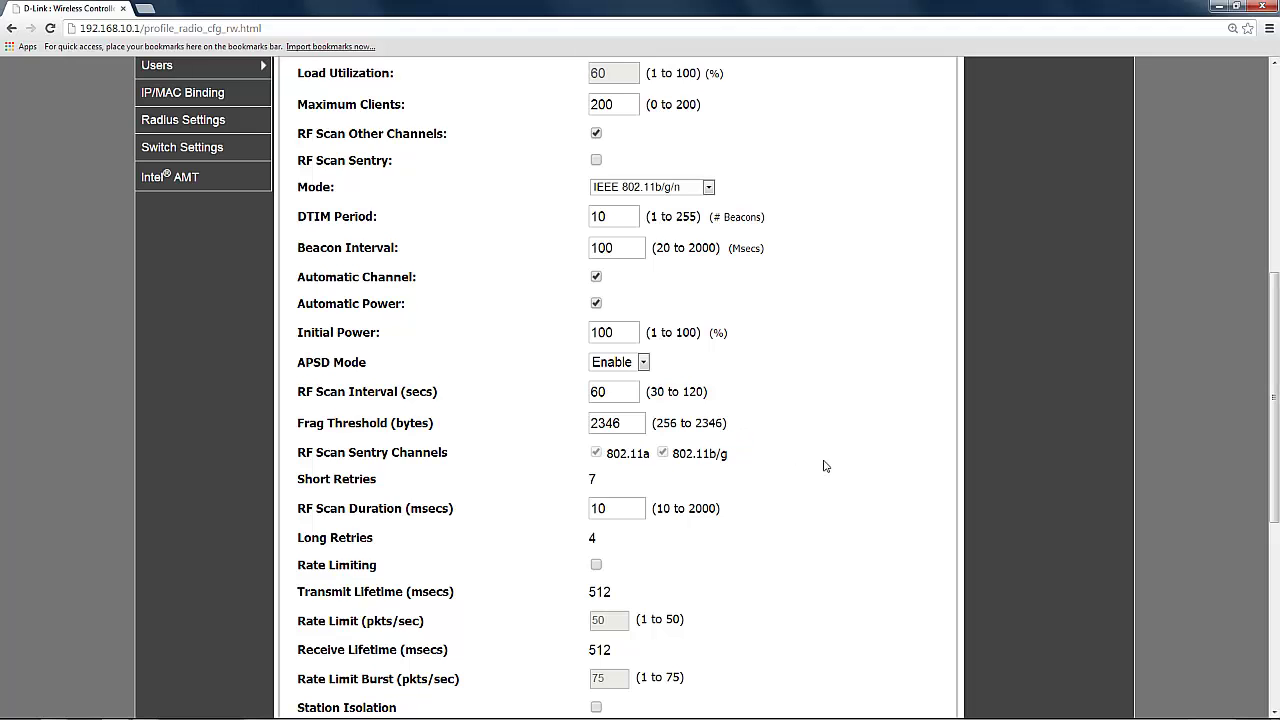
scroll(825, 466, up, 5)
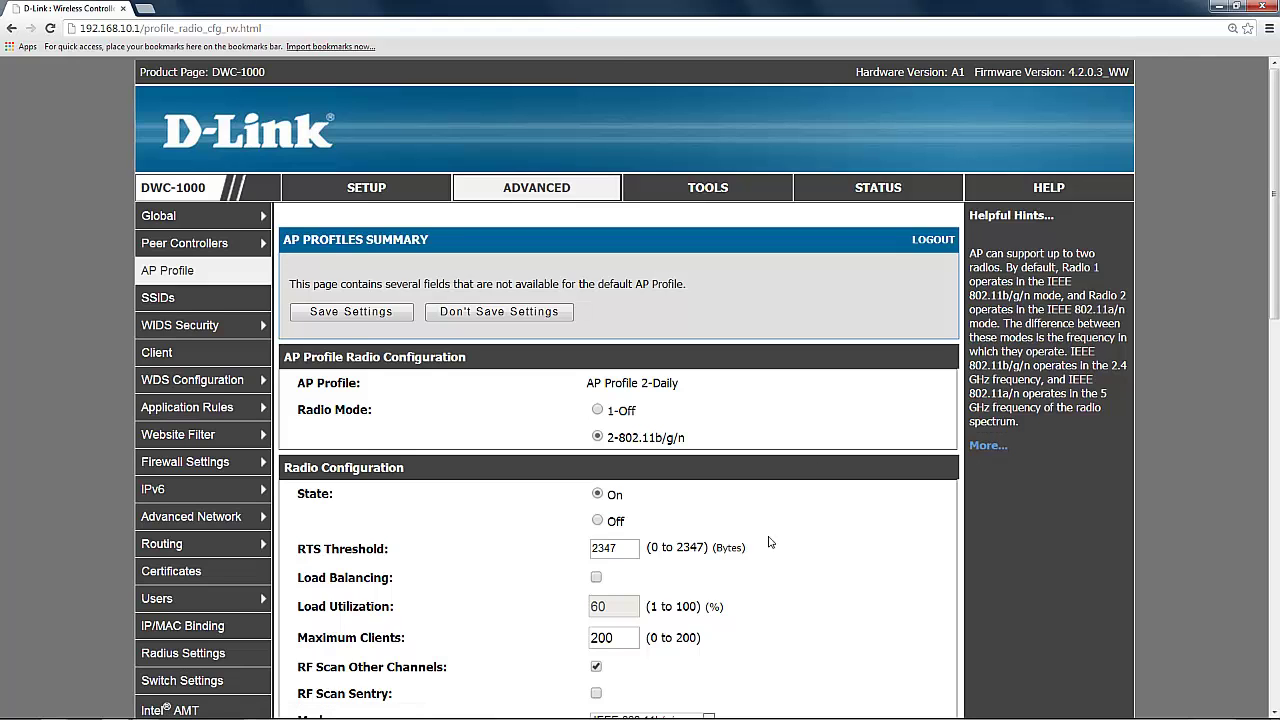
scroll(770, 542, down, 4)
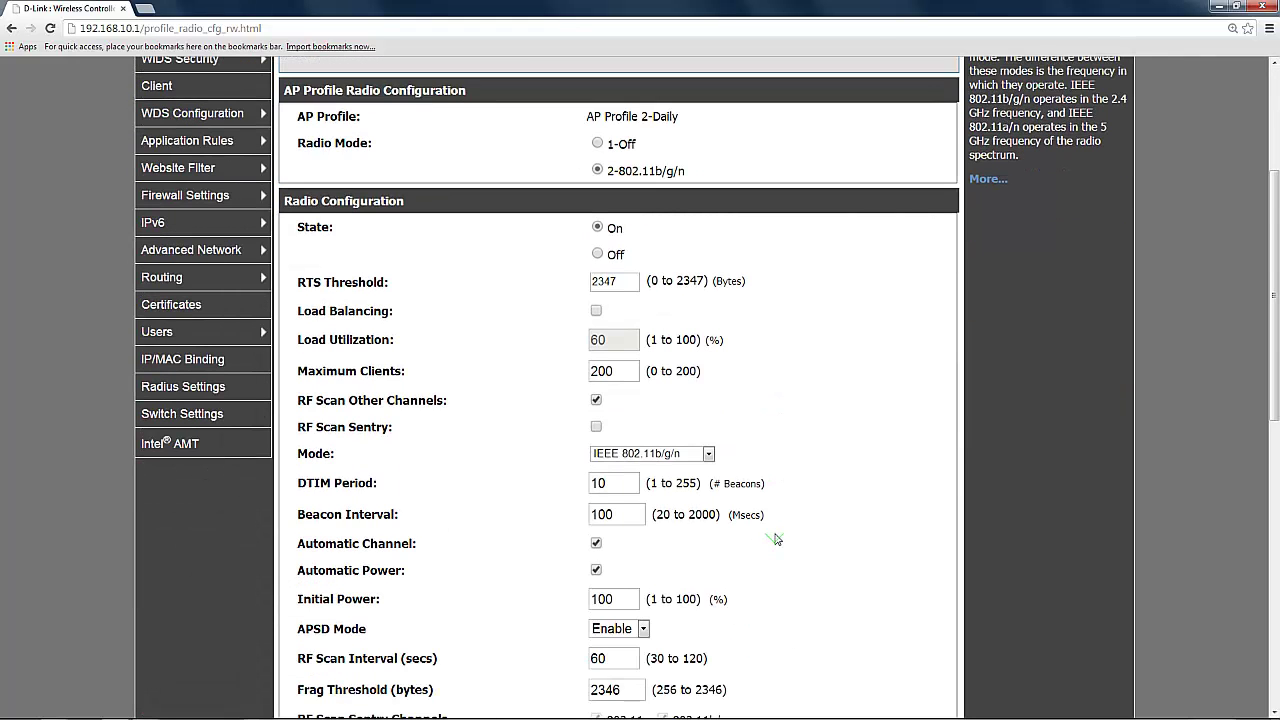
scroll(777, 540, down, 2)
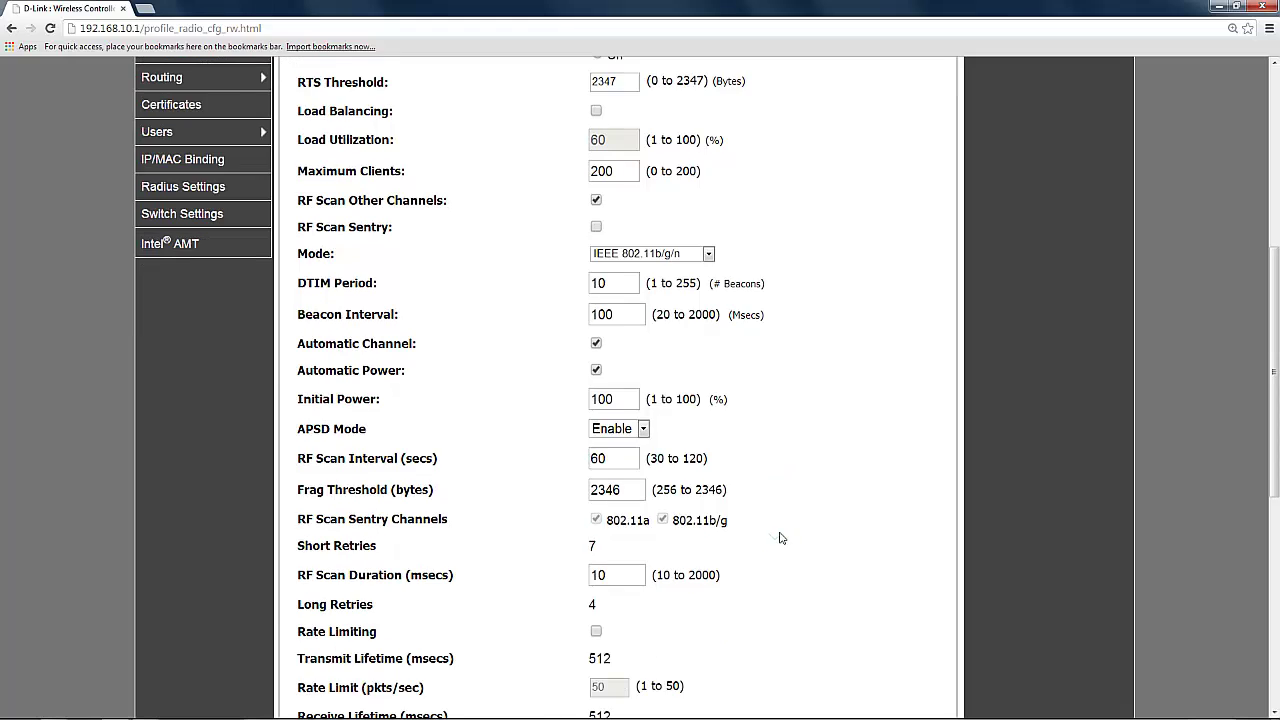
scroll(780, 538, down, 3)
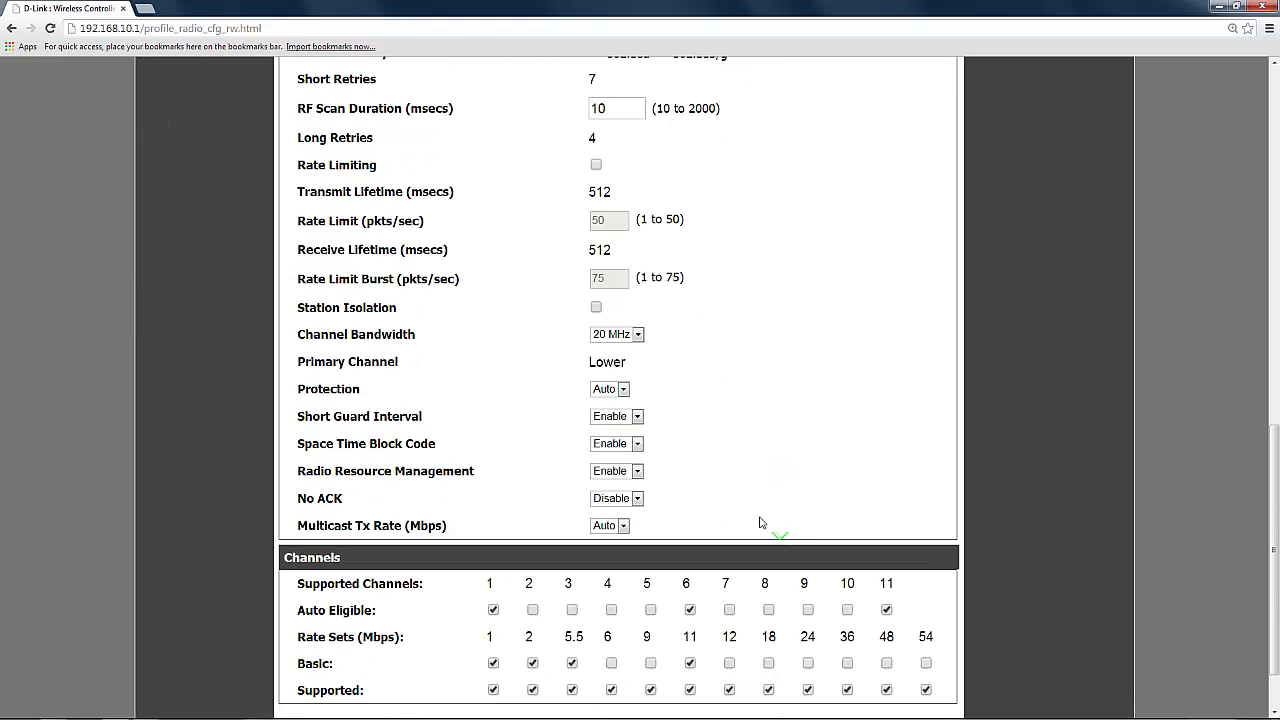
click(637, 336)
click(633, 364)
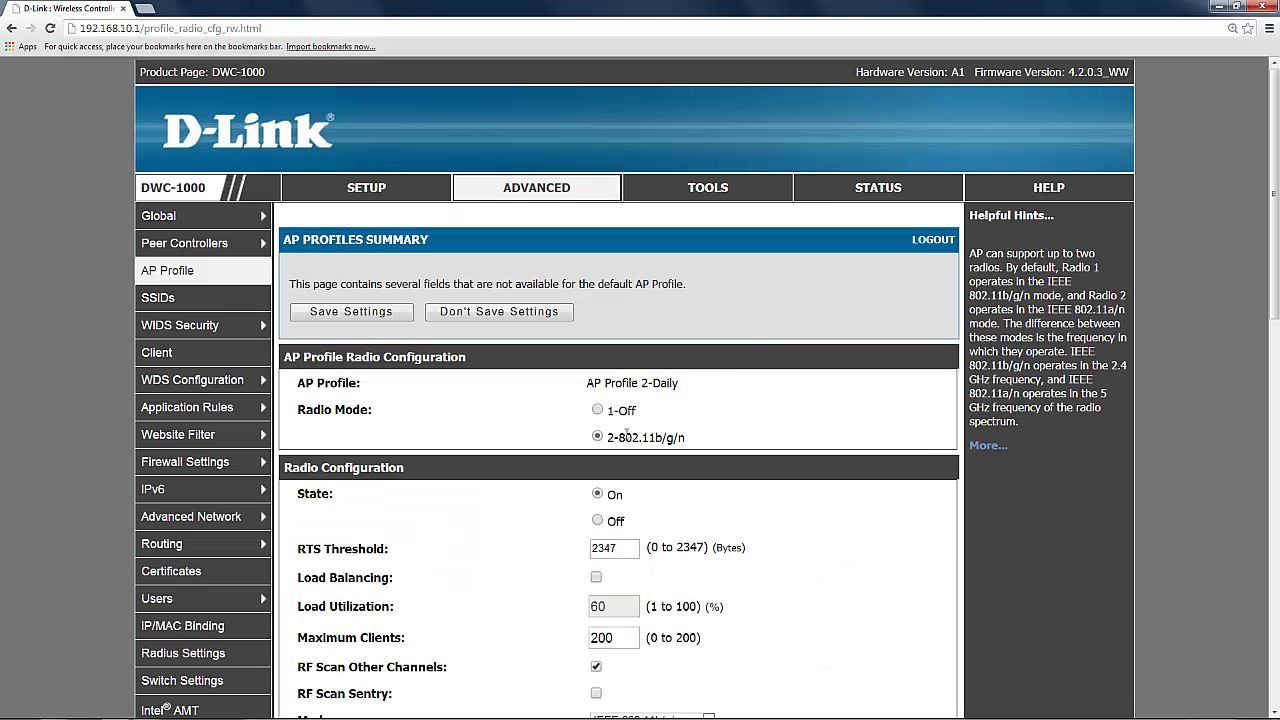
click(360, 313)
Select the 2-Daily profile on the summary page and open its SSID configuration
click(167, 275)
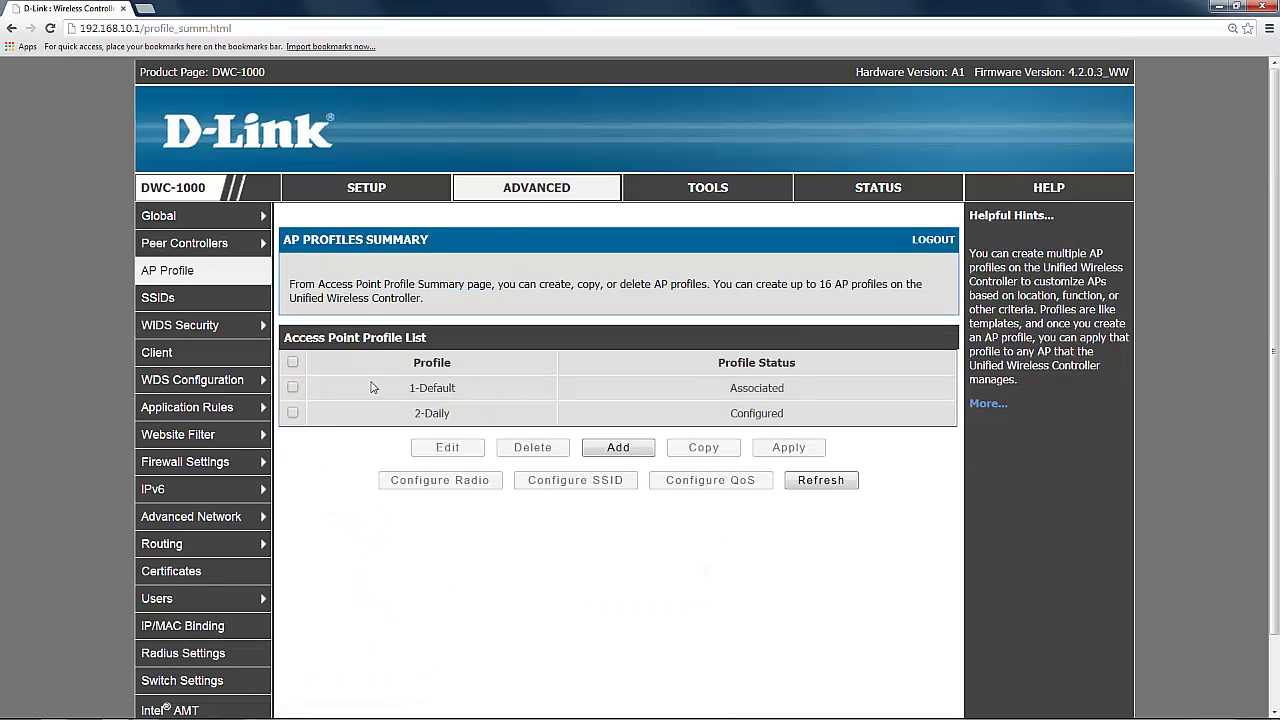
click(293, 413)
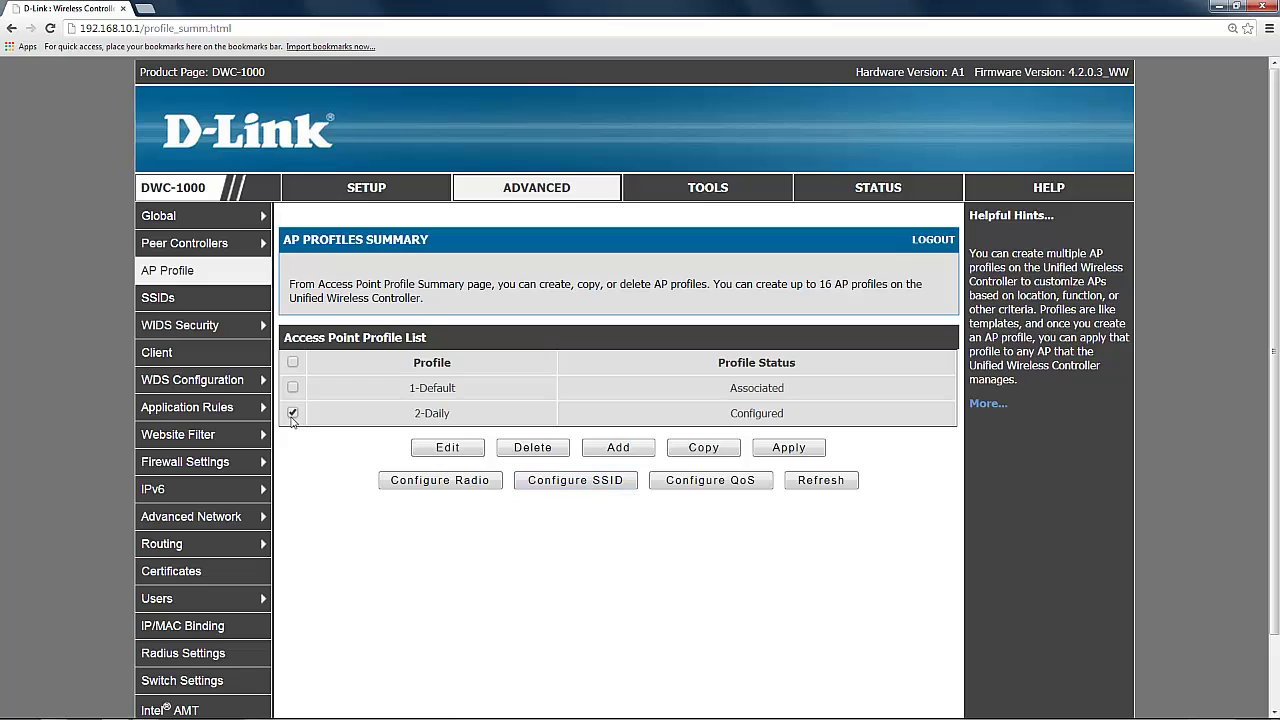
click(557, 489)
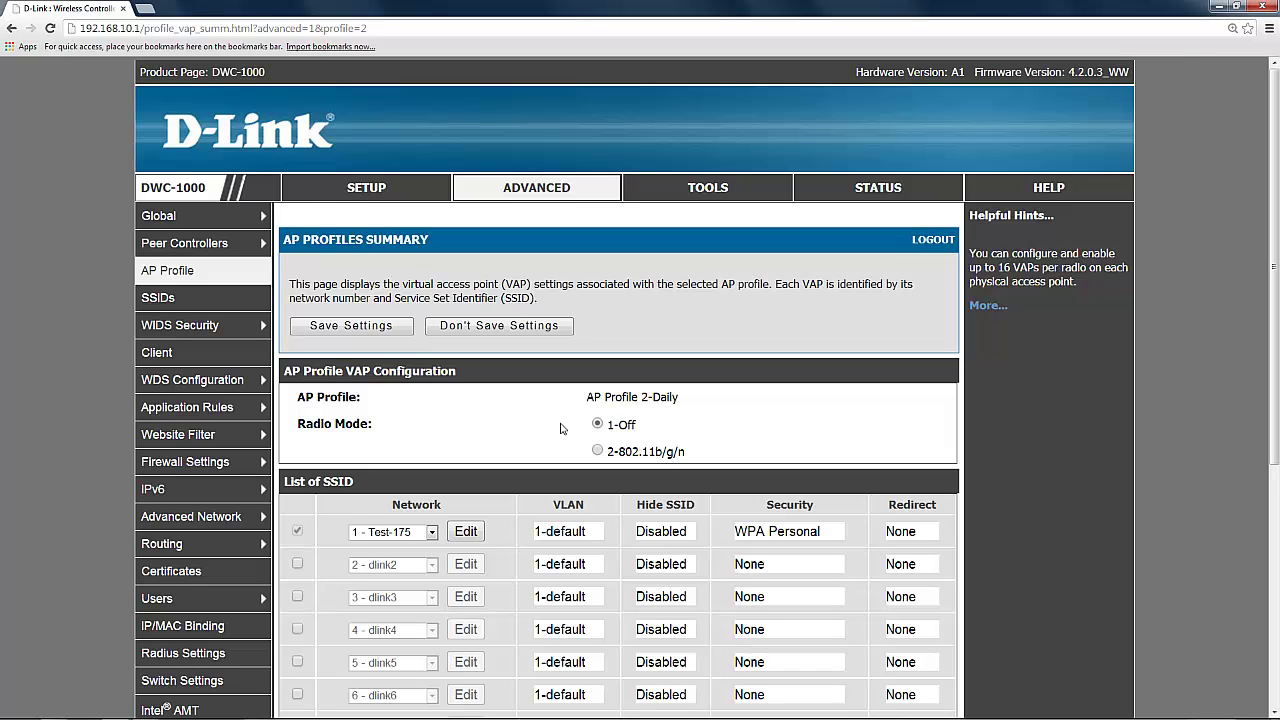
scroll(561, 430, down, 1)
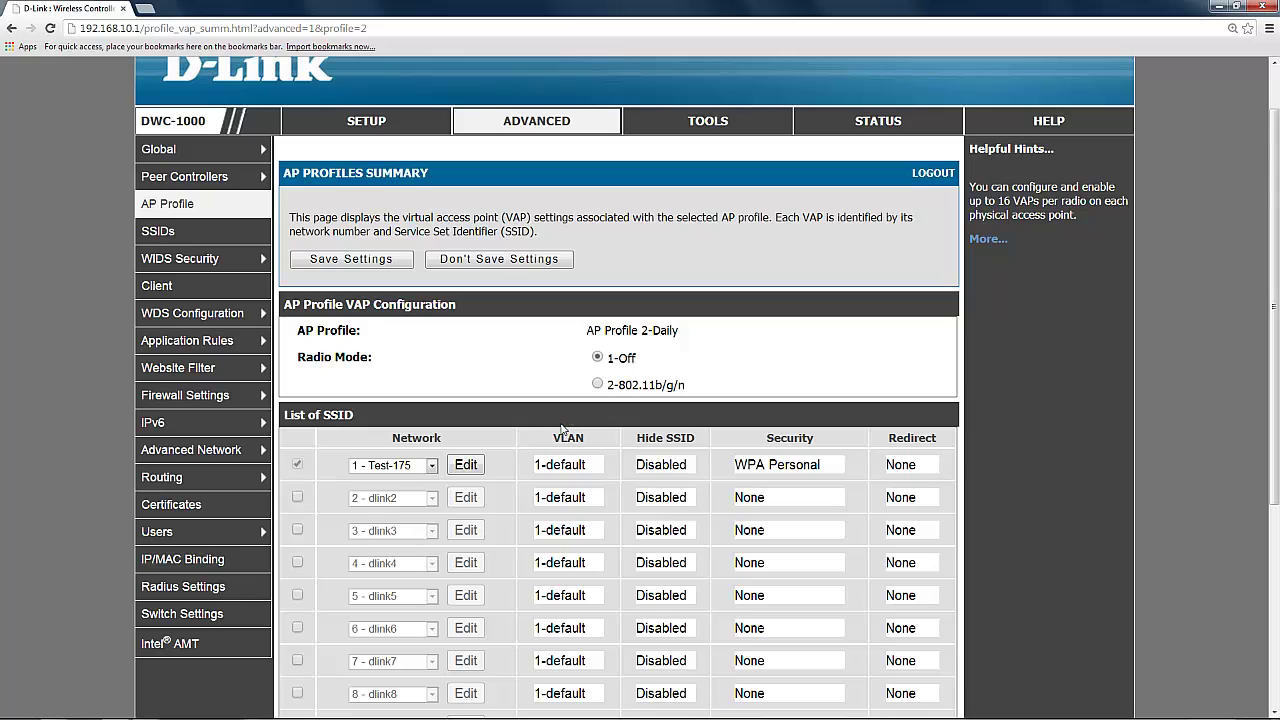
Edit network 1 and rename its SSID from Test-175 to Lobby-175
click(466, 468)
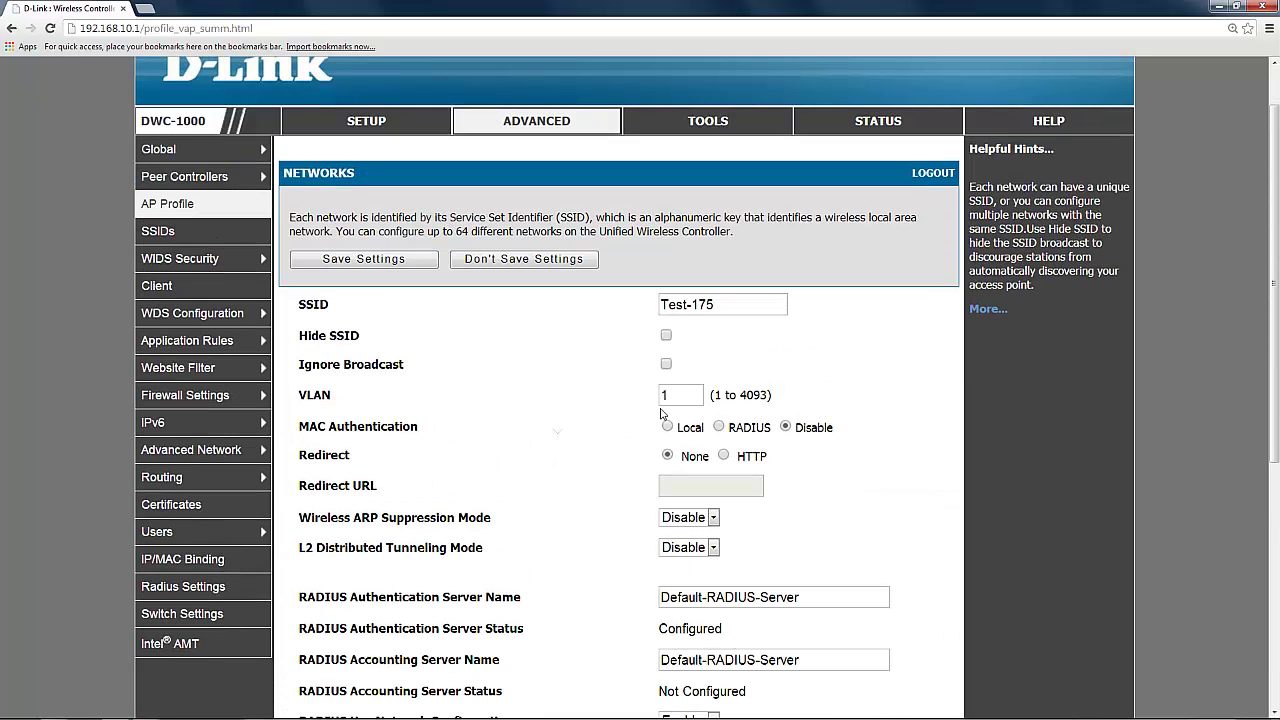
drag(725, 305, 395, 315)
text(Lobby)
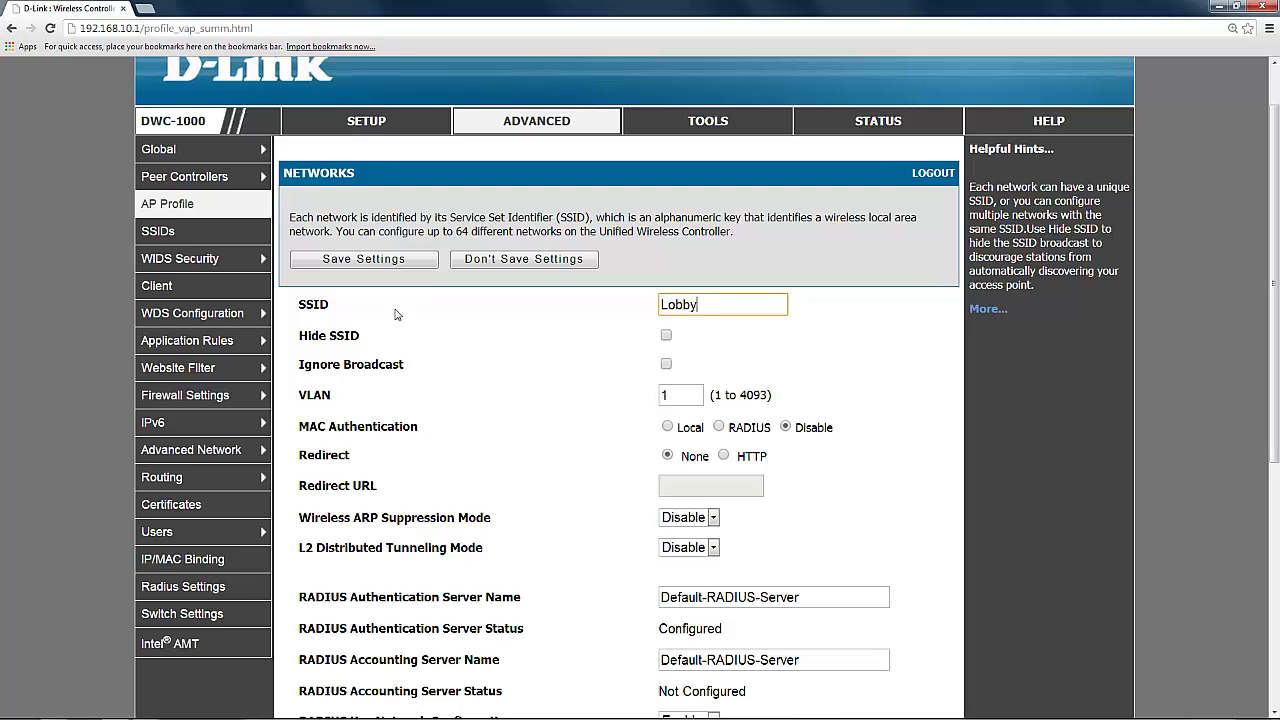
text(-175)
Allow only WPA2 with the CCMP(AES) cipher, dropping WPA and TKIP, and save the network
scroll(620, 419, down, 1)
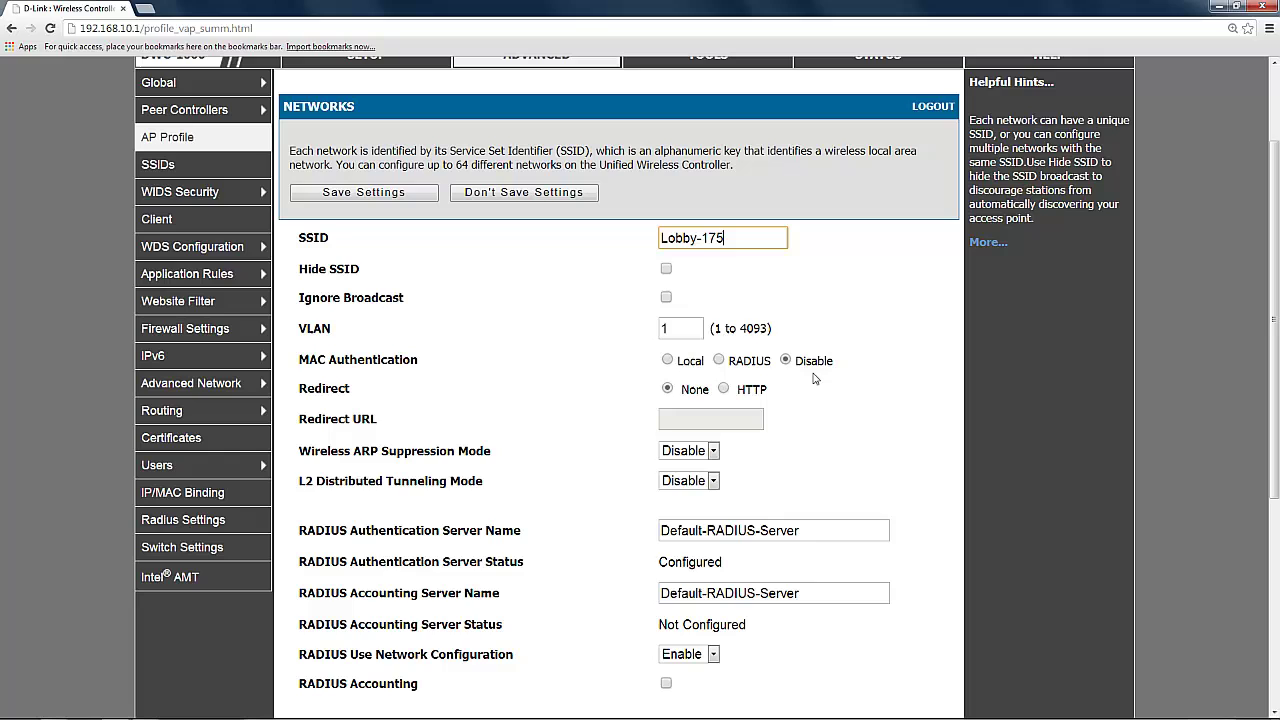
scroll(820, 395, down, 3)
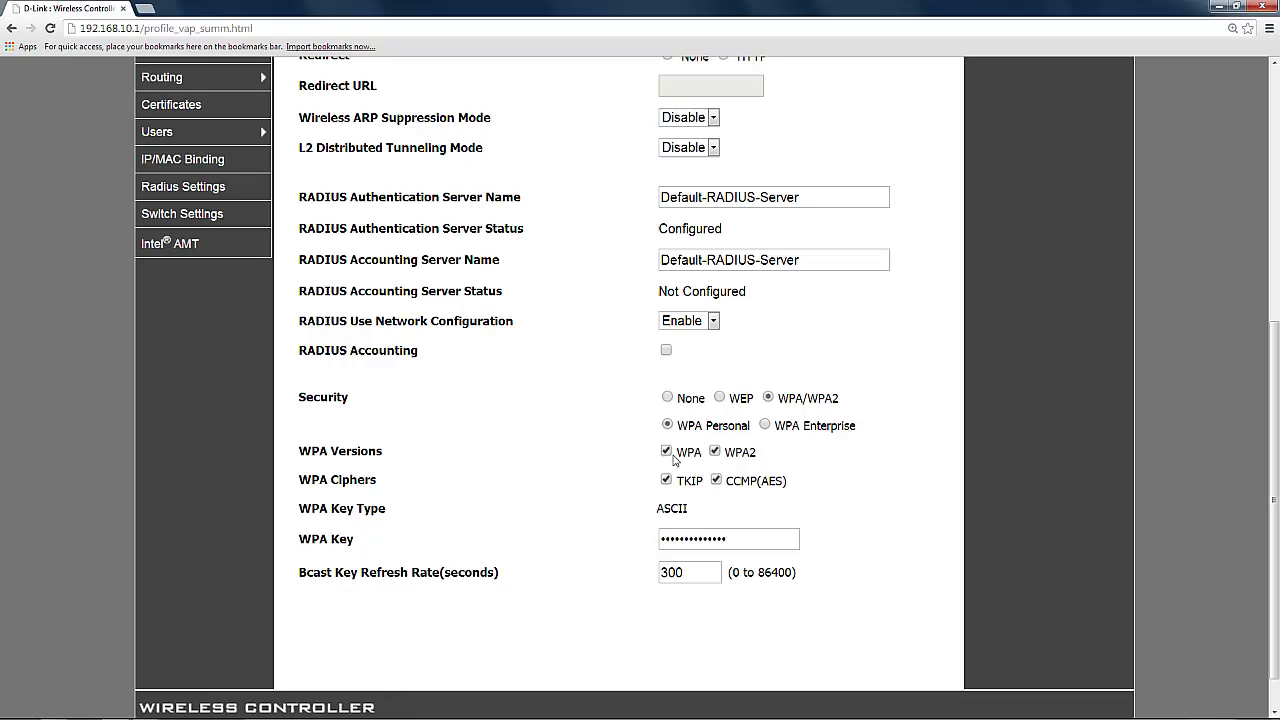
click(667, 452)
click(667, 480)
scroll(836, 503, up, 5)
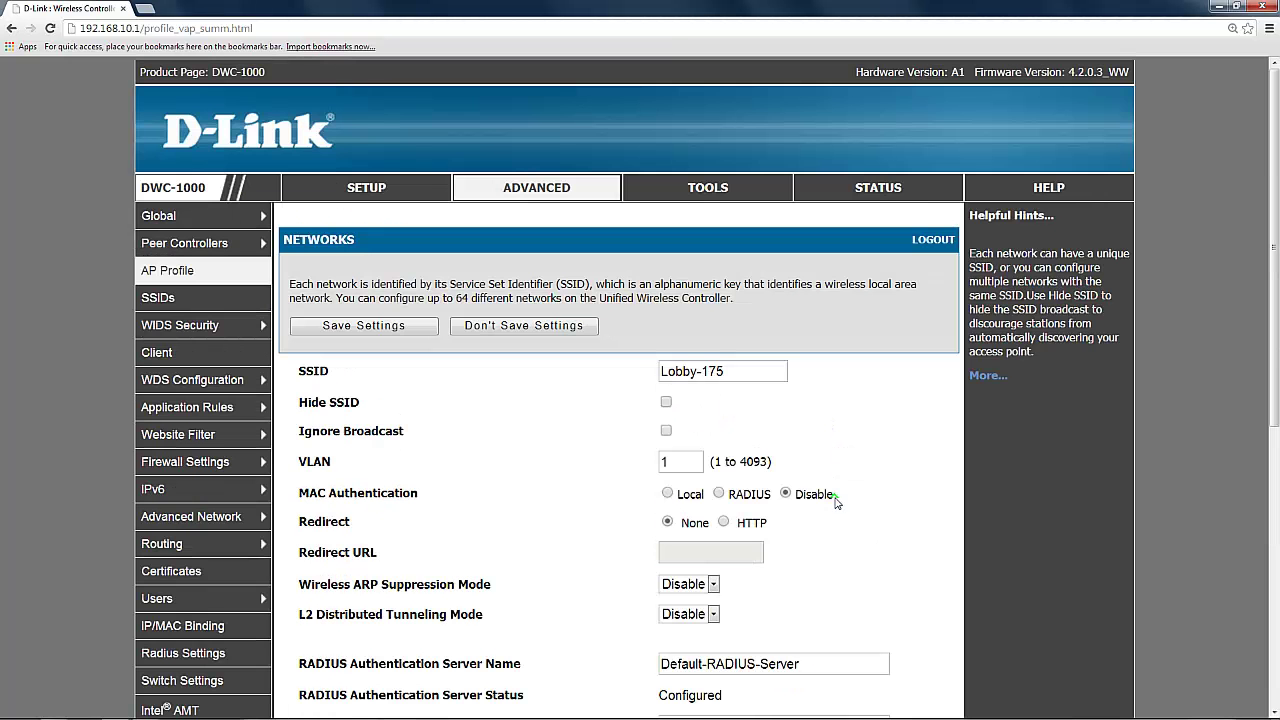
click(410, 331)
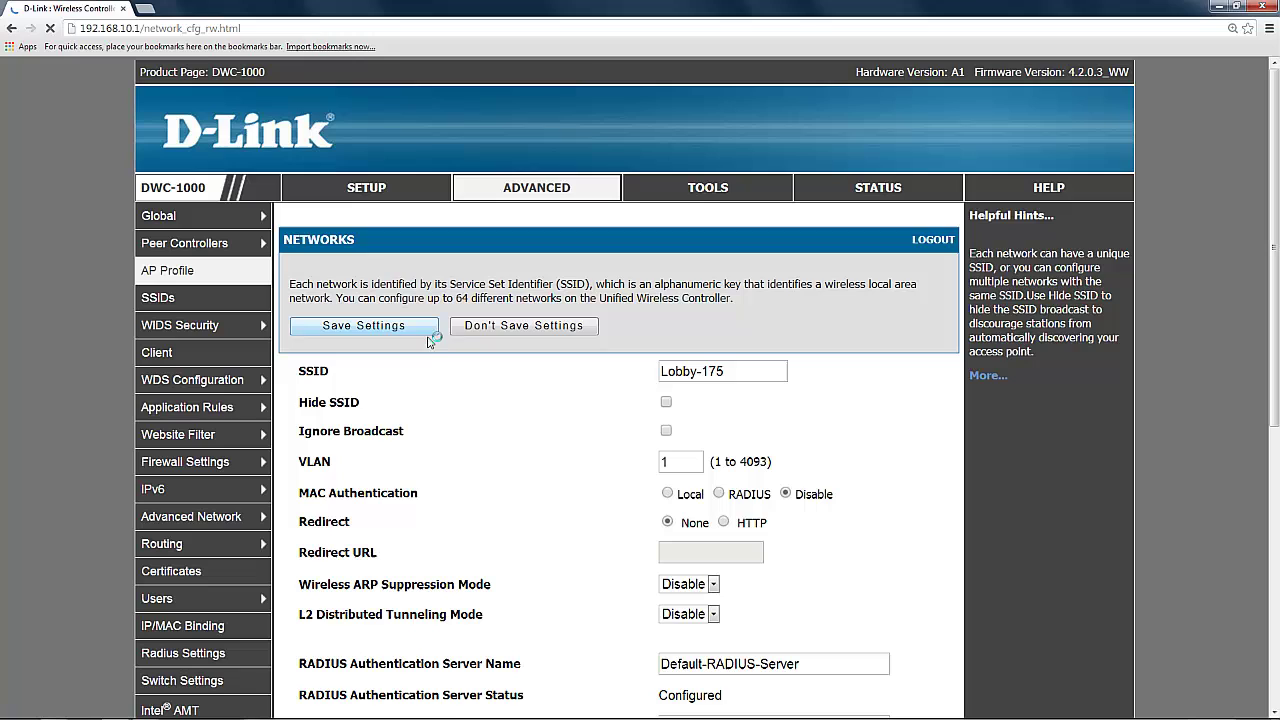
Return to AP Profile, then switch to the SETUP section to reach AP Management
click(206, 279)
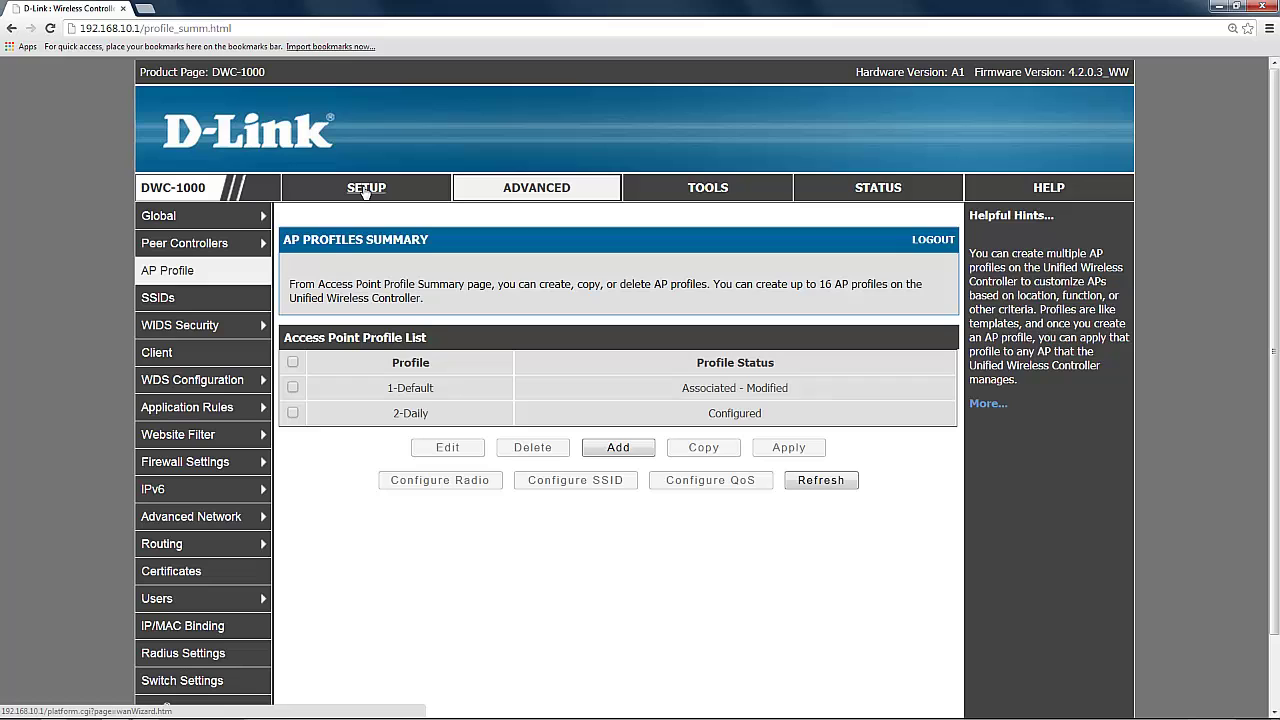
click(366, 192)
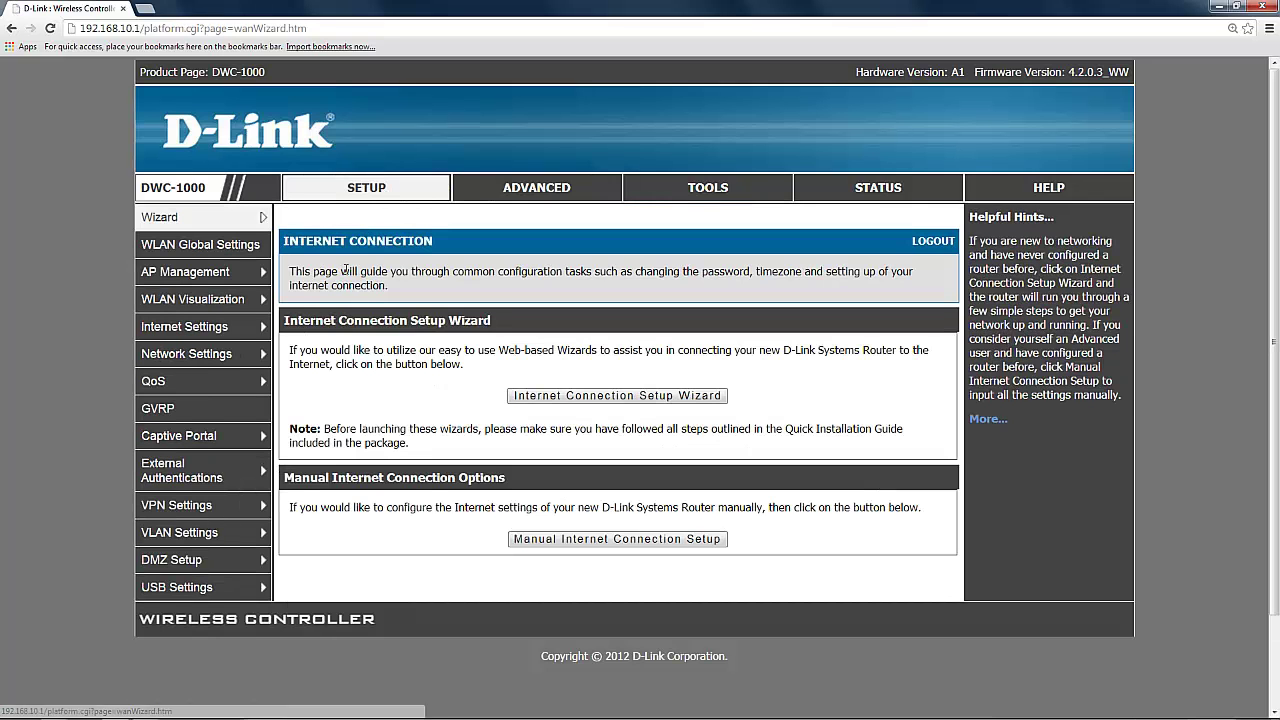
mouse_move(244, 282)
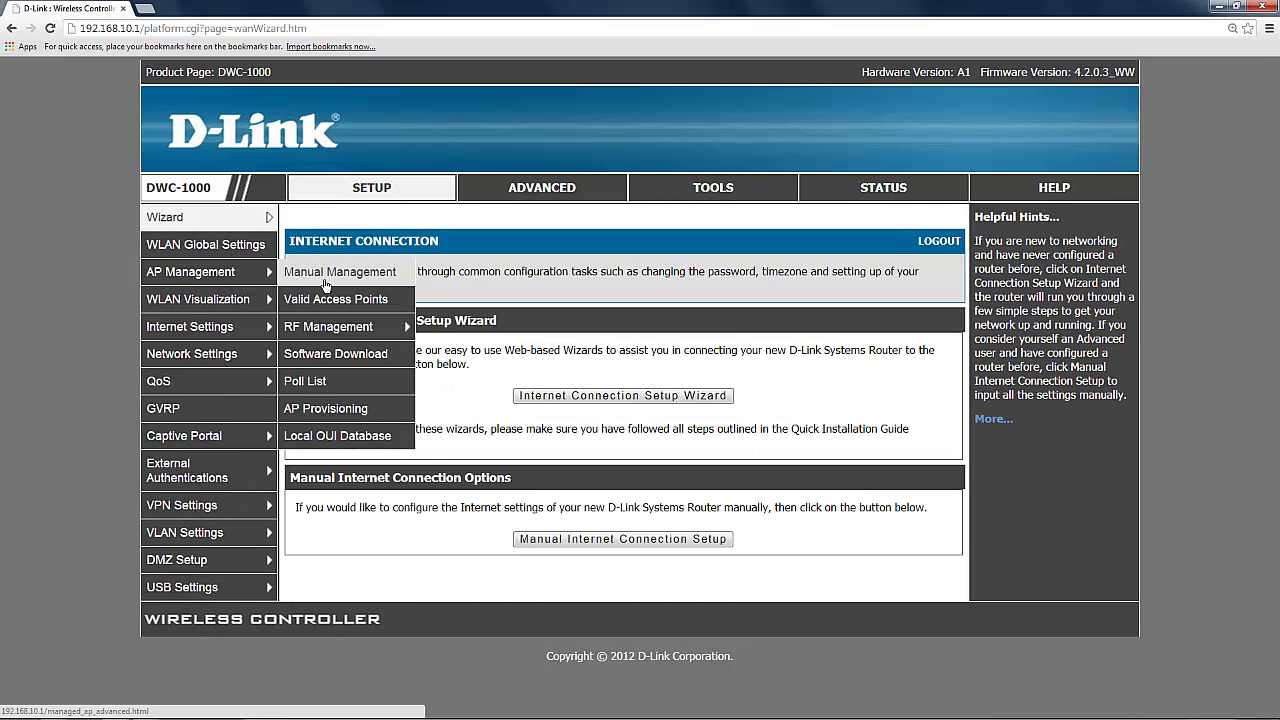
Open the Valid Access Points list and select the Lobby access point row
click(393, 303)
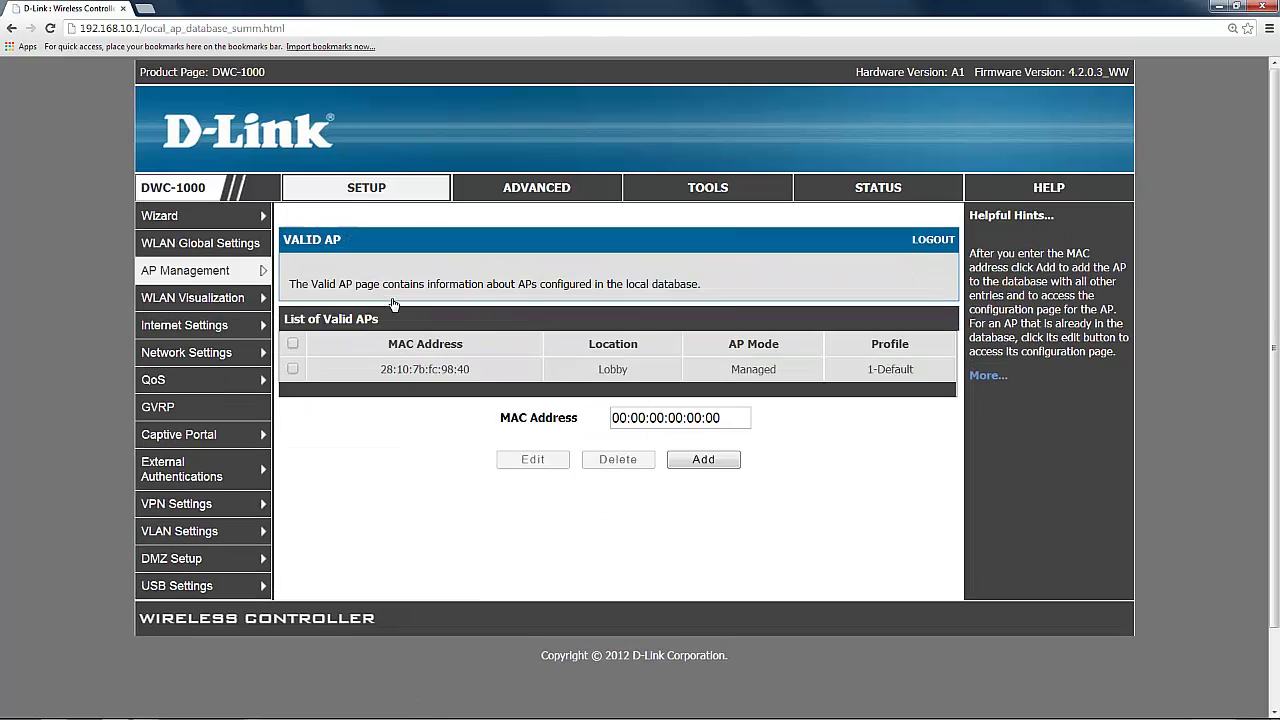
triple_click(416, 369)
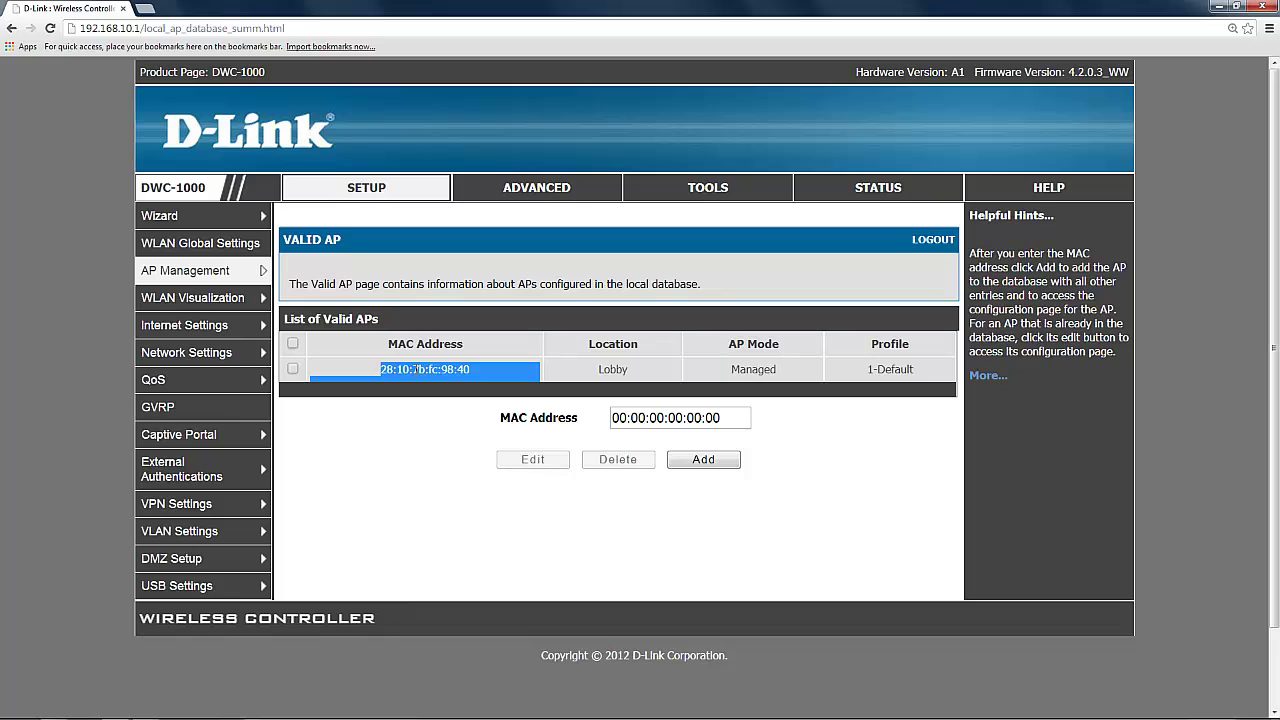
click(416, 369)
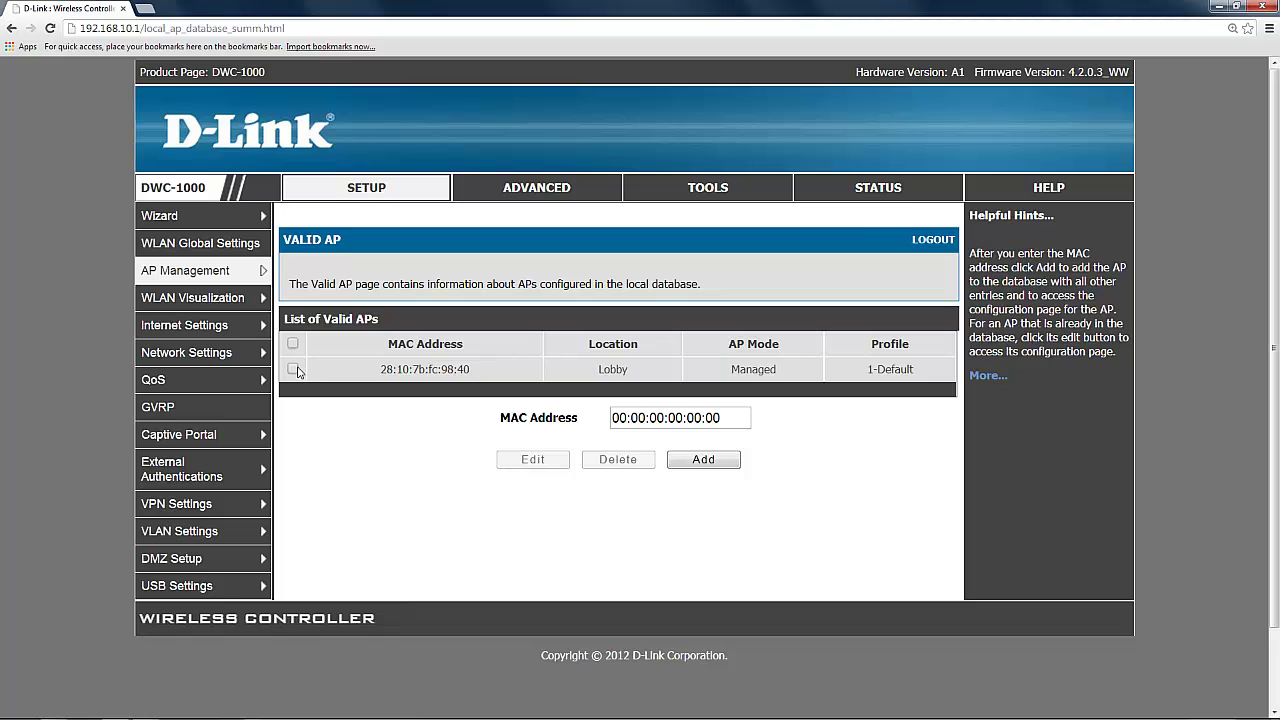
click(294, 370)
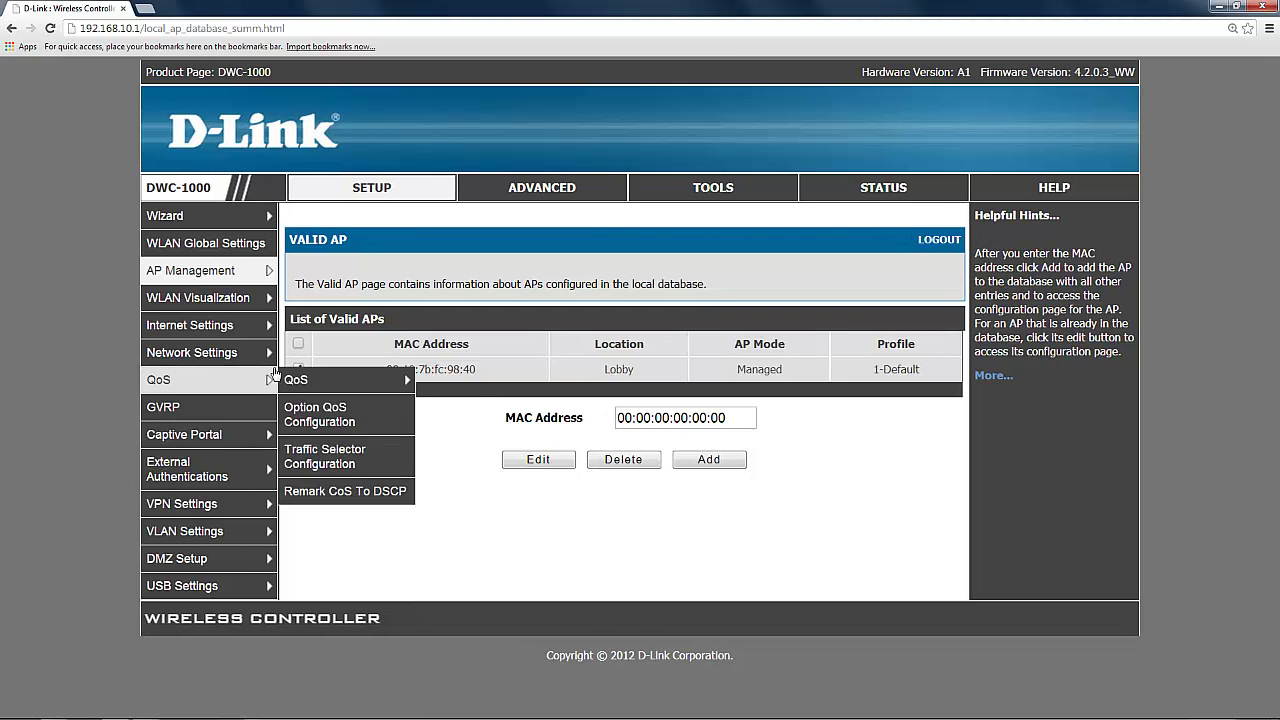
Set the Lobby access point's profile to 2-Daily, save, and confirm the AP reset
click(540, 460)
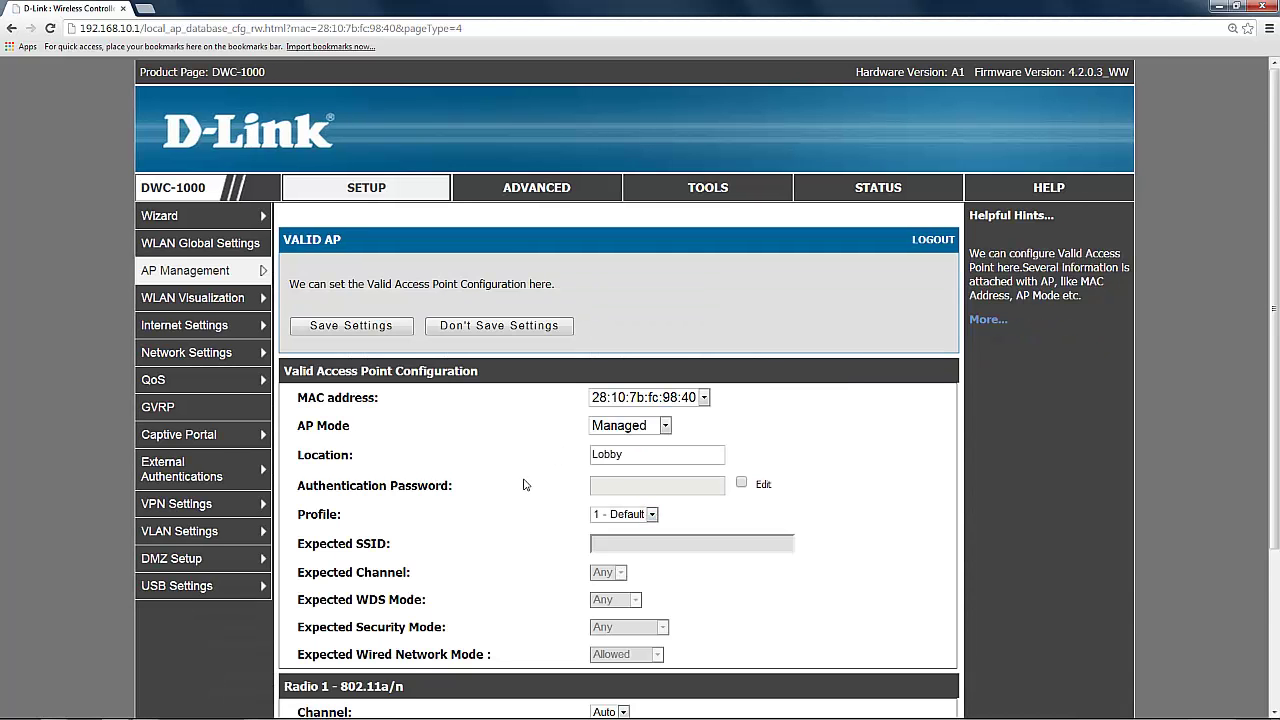
scroll(525, 485, down, 1)
click(649, 450)
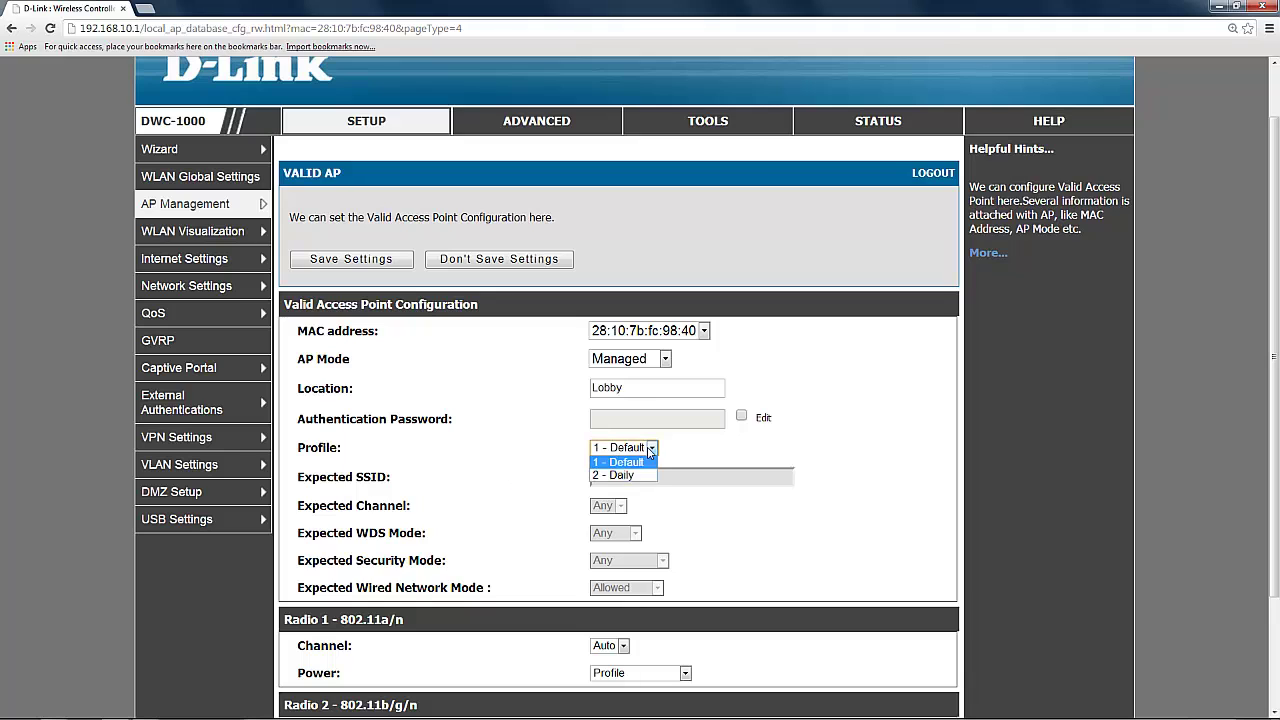
click(641, 475)
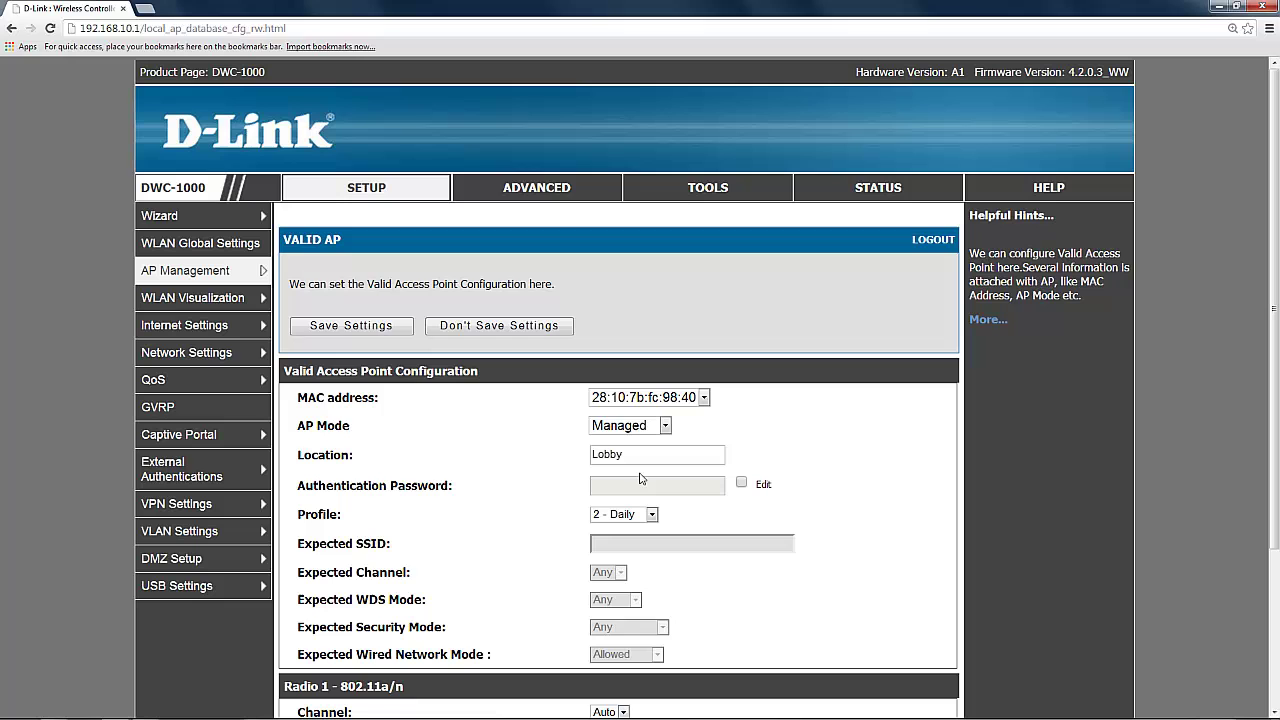
click(351, 326)
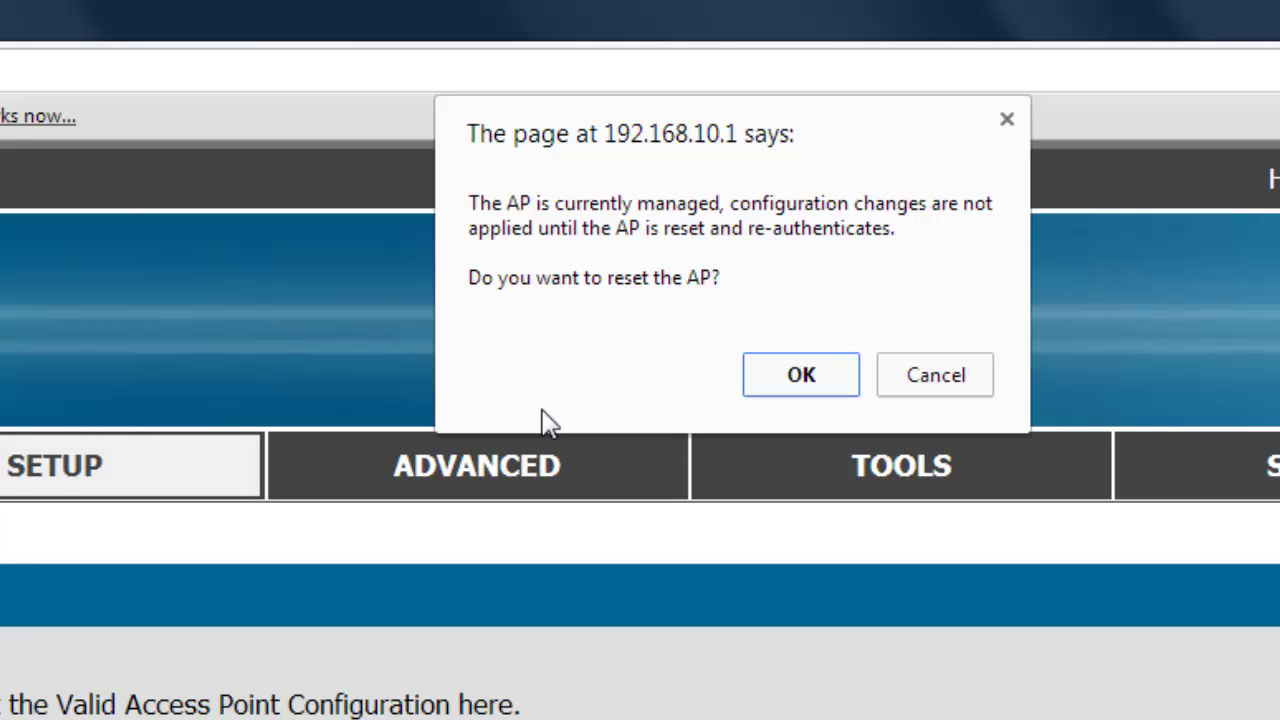
click(770, 398)
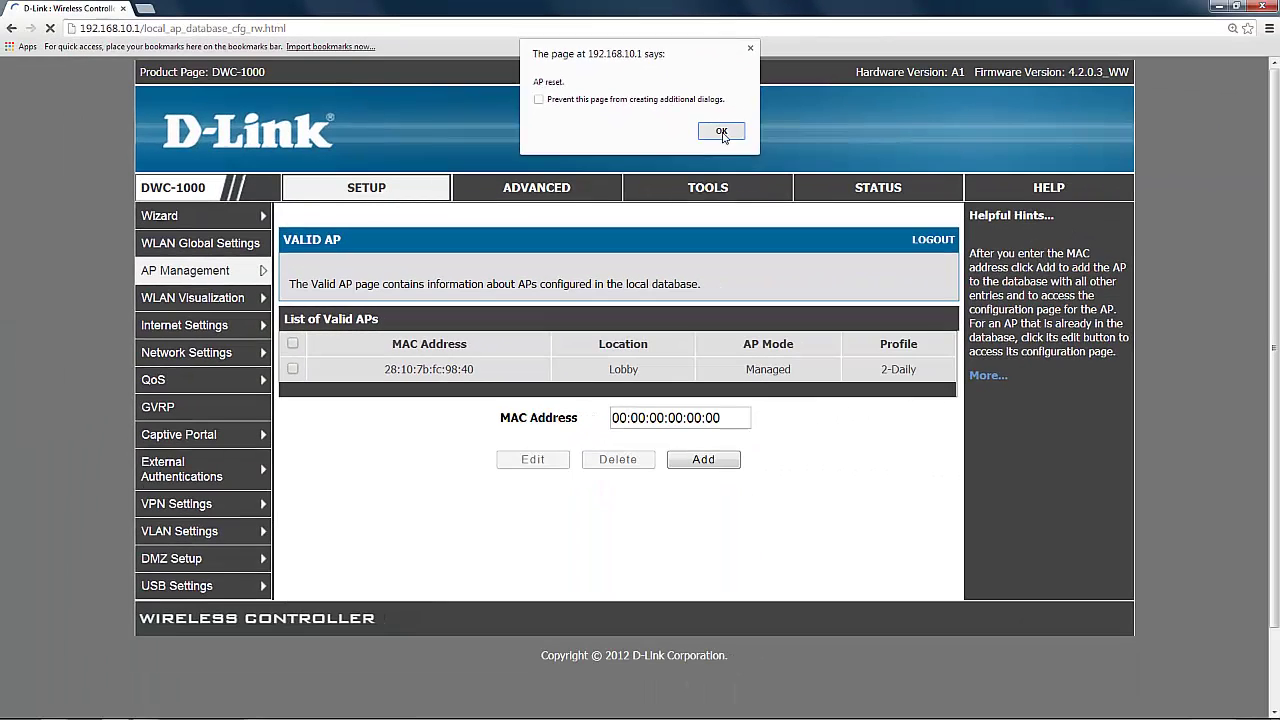
Dismiss the AP reset alert and highlight the Lobby AP's 2-Daily profile in the valid AP list
click(721, 133)
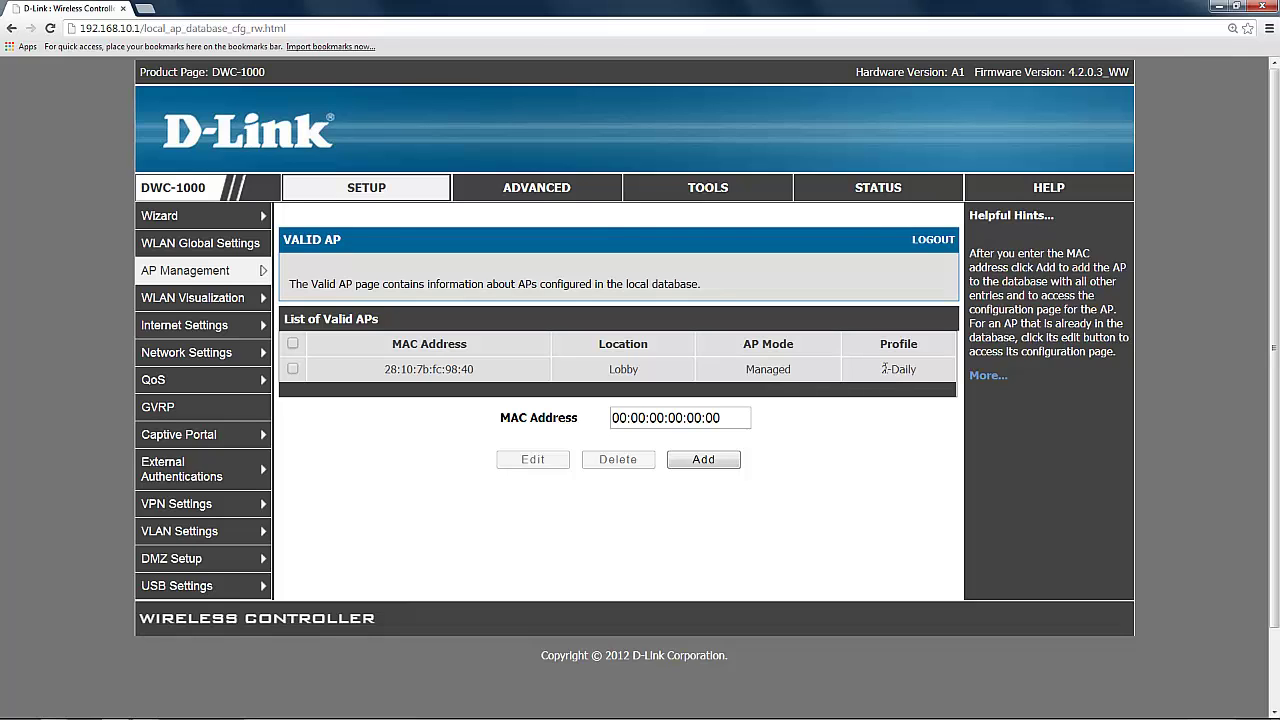
drag(882, 369, 928, 369)
Show the APs Summary and refresh until 192.168.10.211 reads Managed on channel 7
click(888, 195)
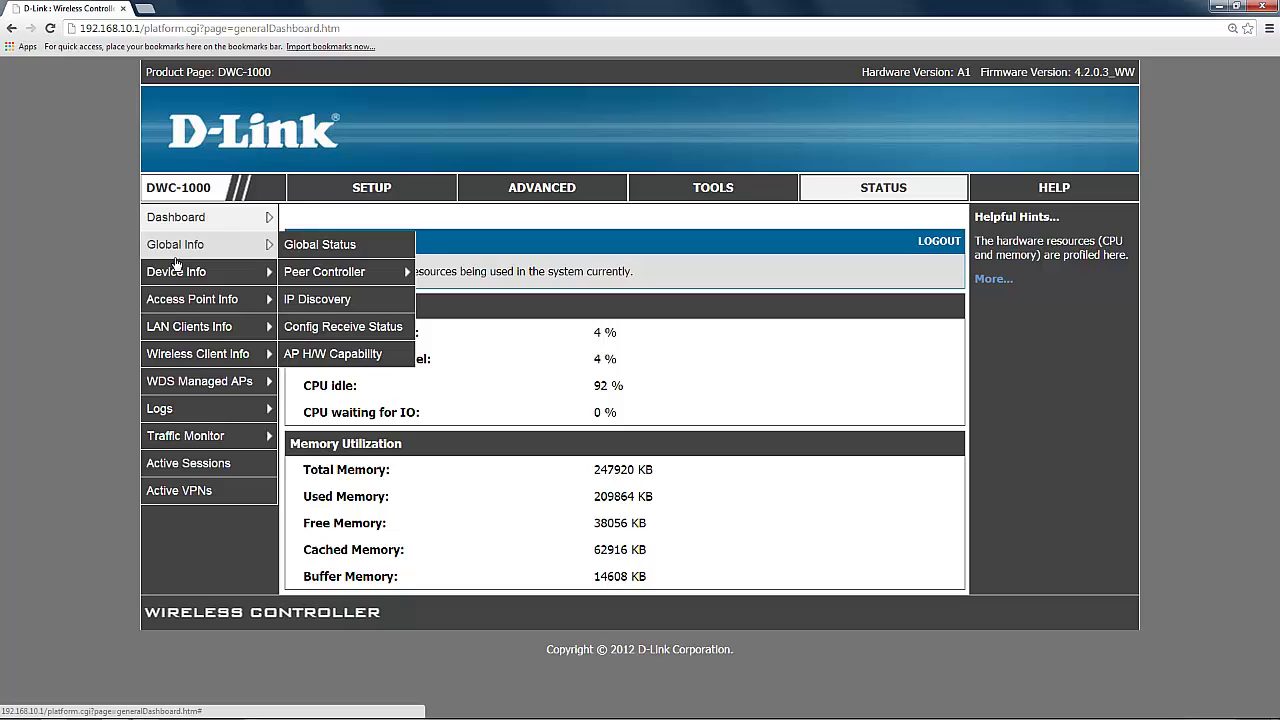
mouse_move(177, 271)
mouse_move(189, 300)
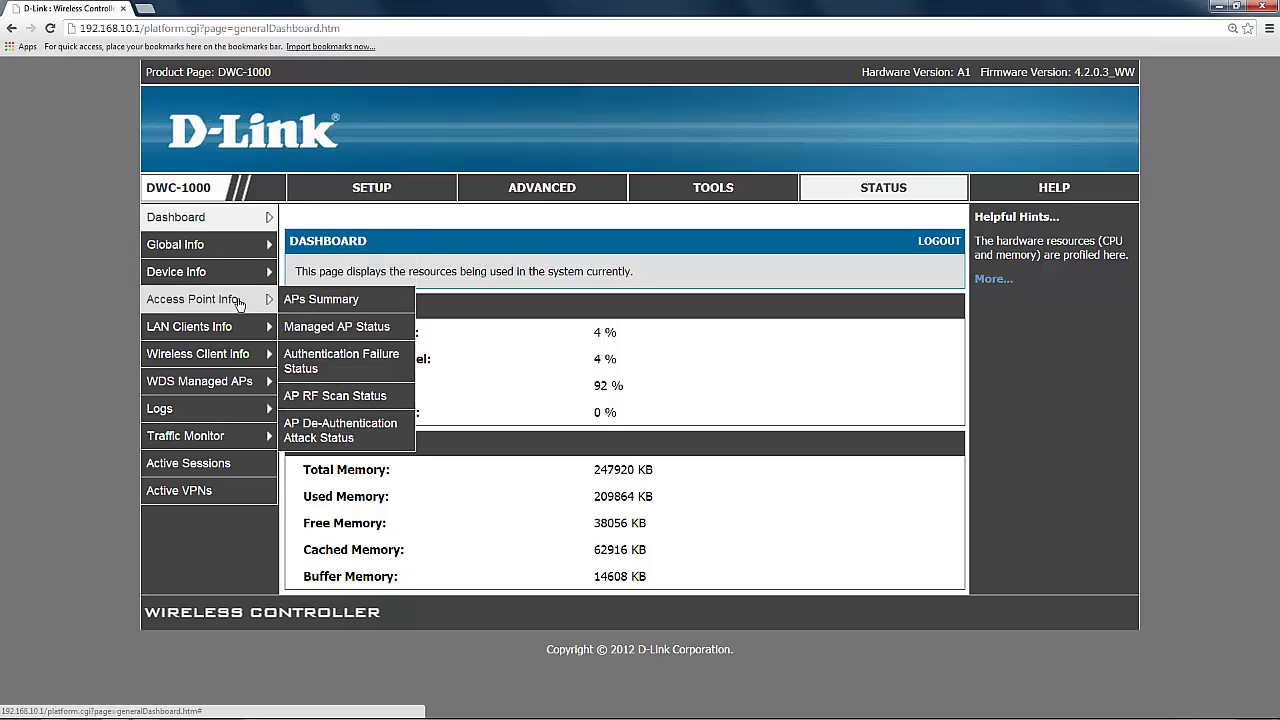
click(320, 300)
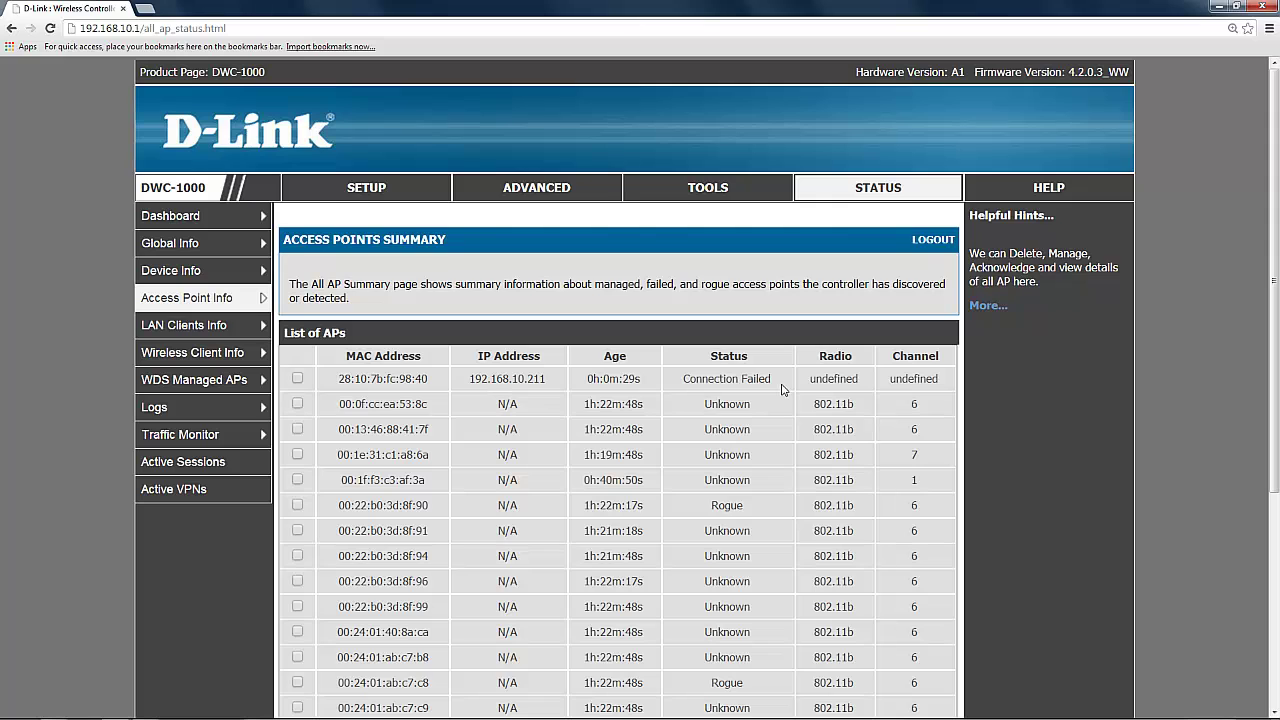
scroll(783, 389, down, 3)
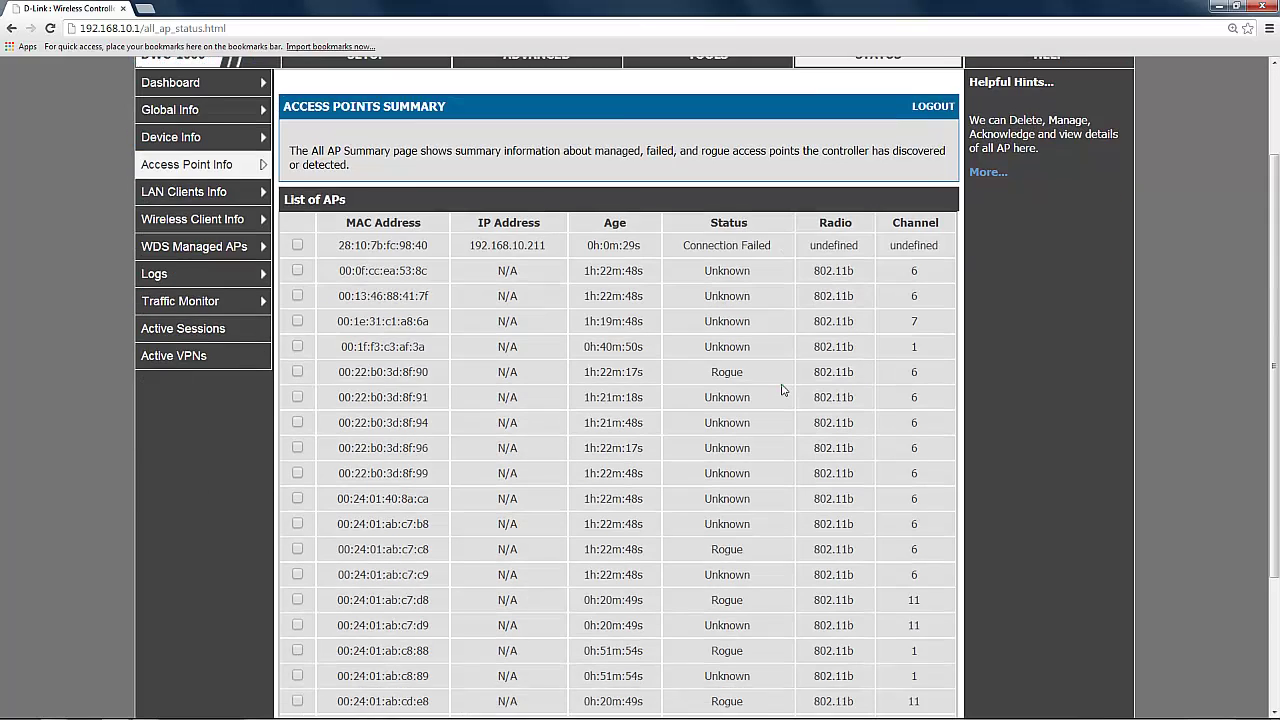
click(825, 644)
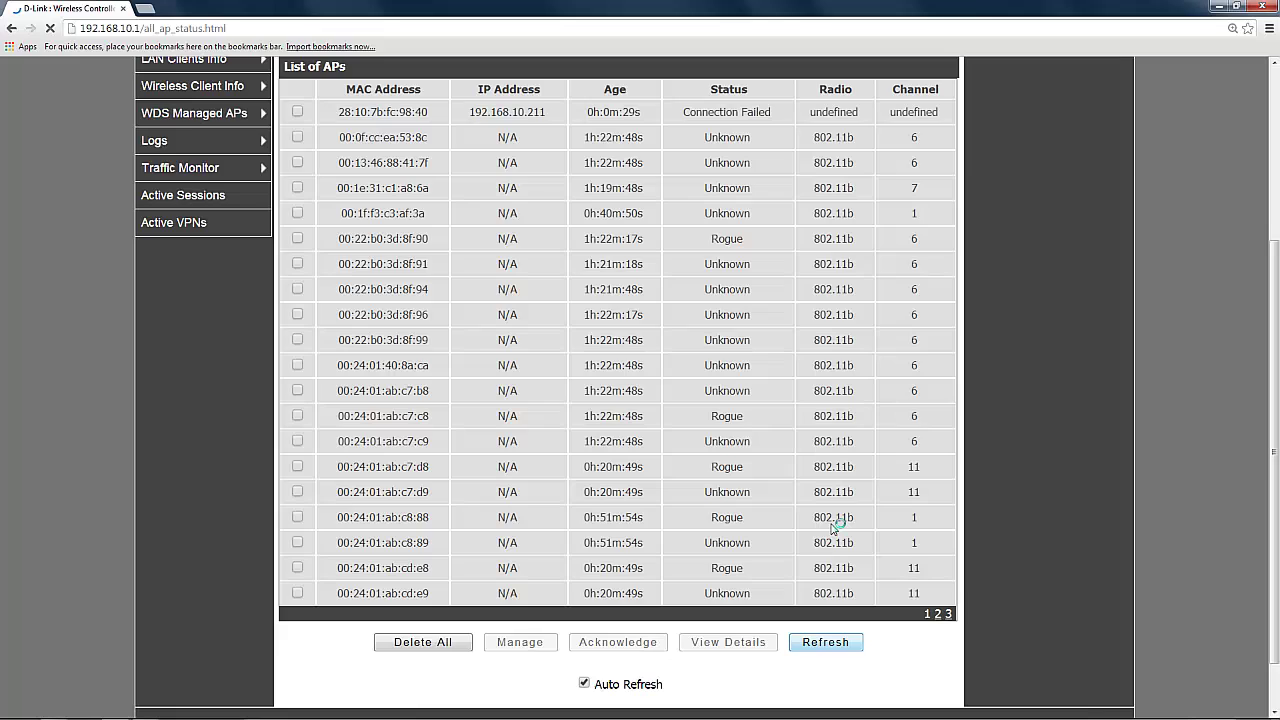
scroll(828, 520, down, 5)
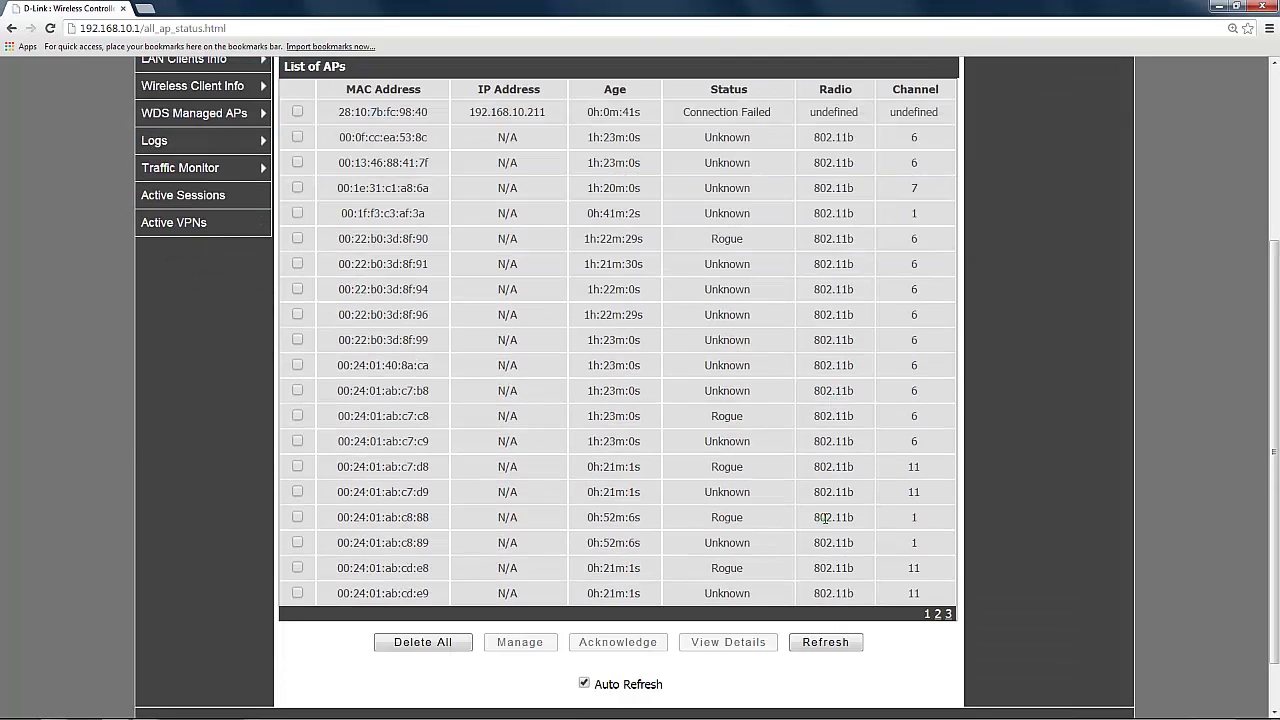
click(826, 582)
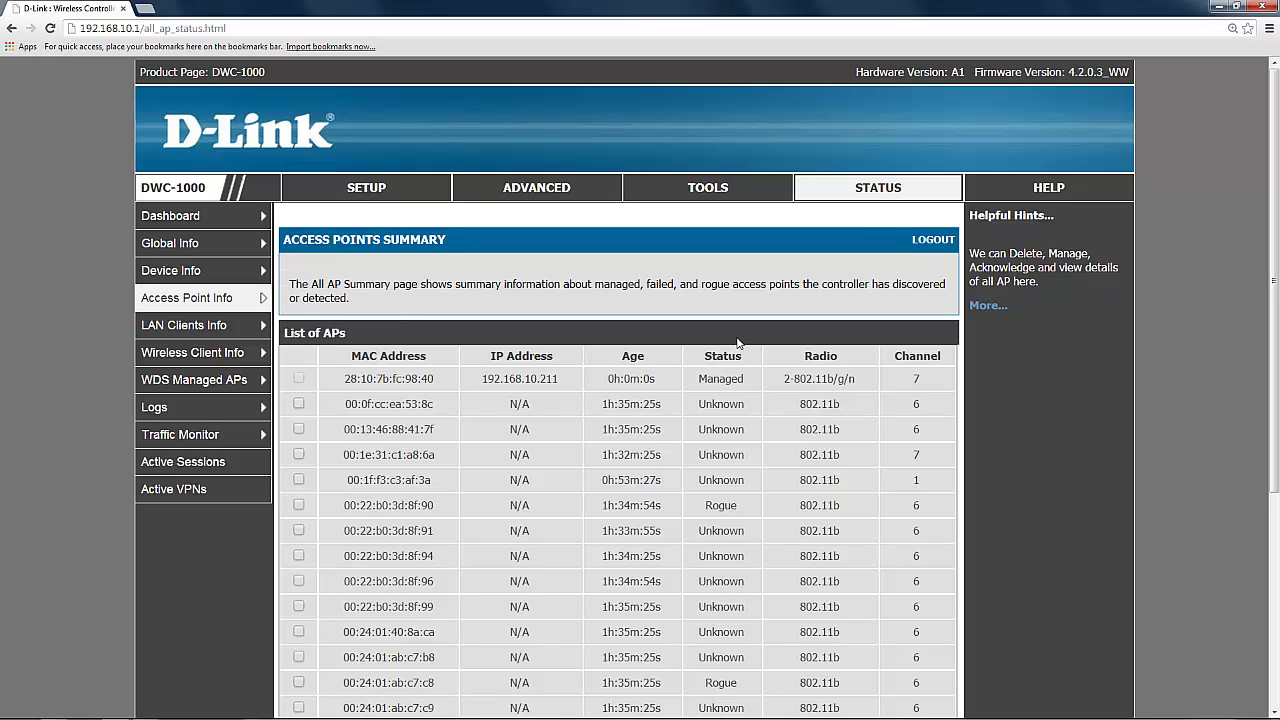
Switch radio 1 of the 2-Daily profile back On as 802.11a/n and save
click(558, 199)
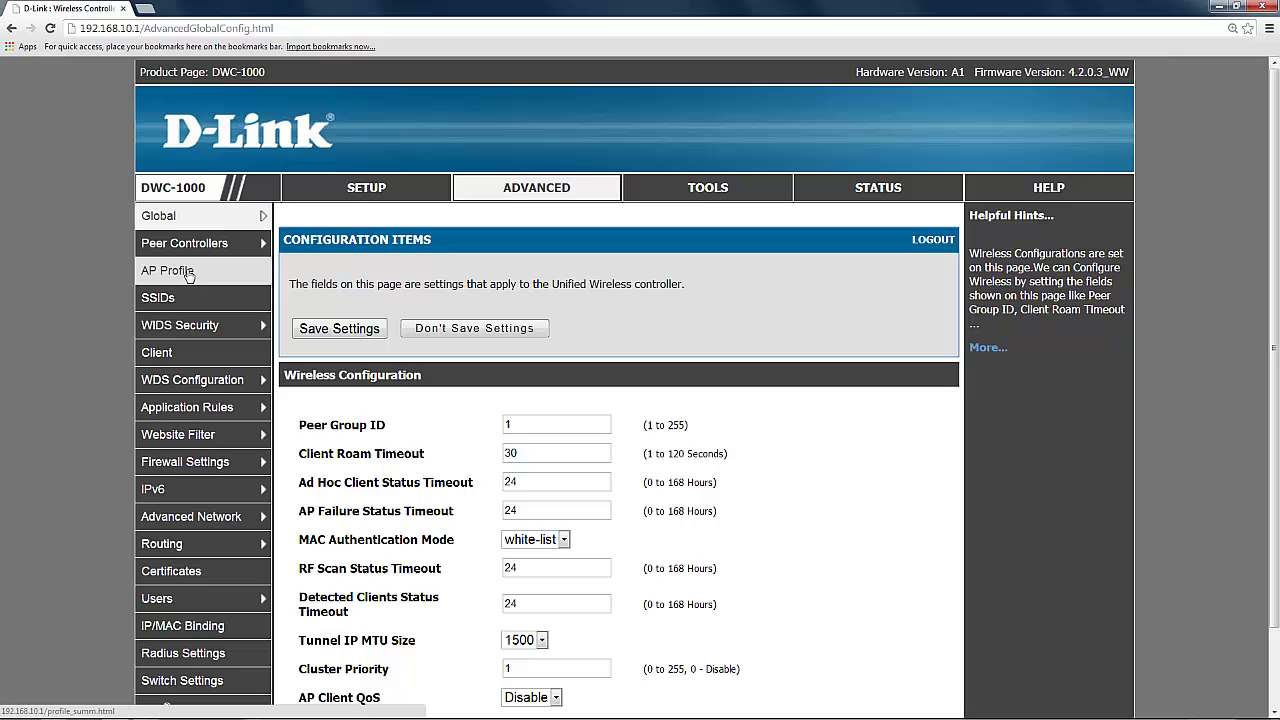
click(223, 277)
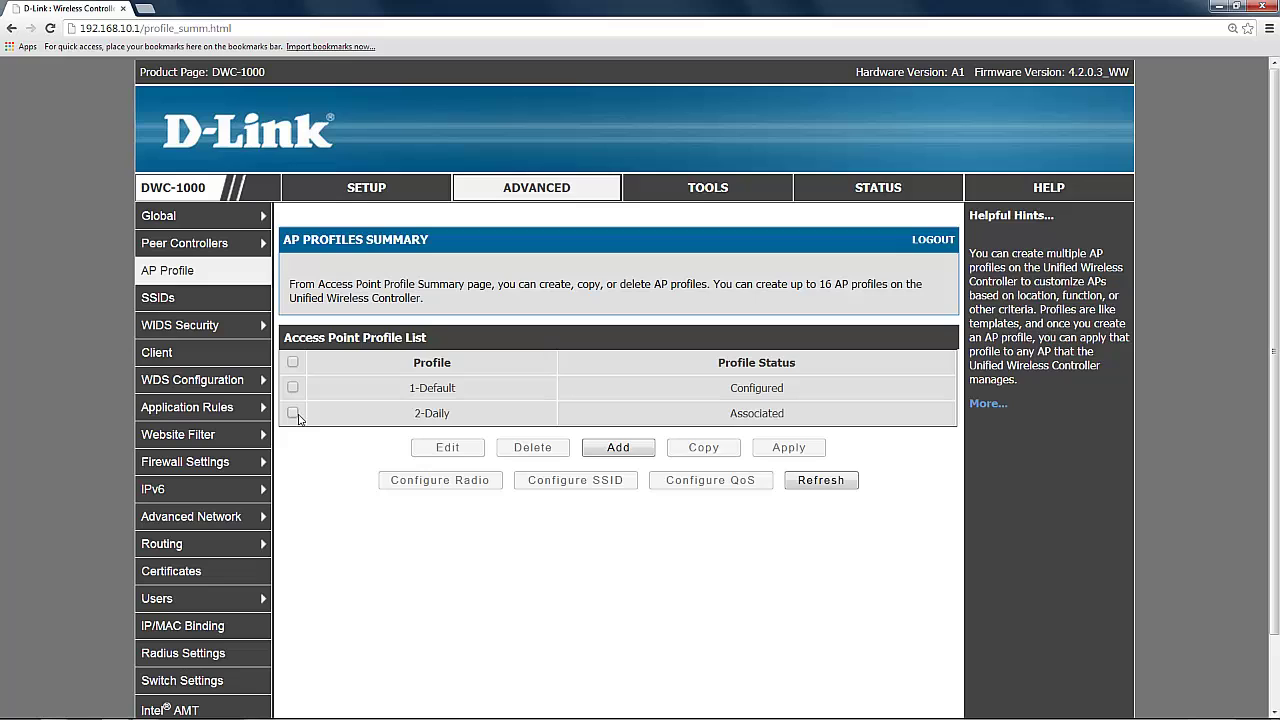
click(294, 414)
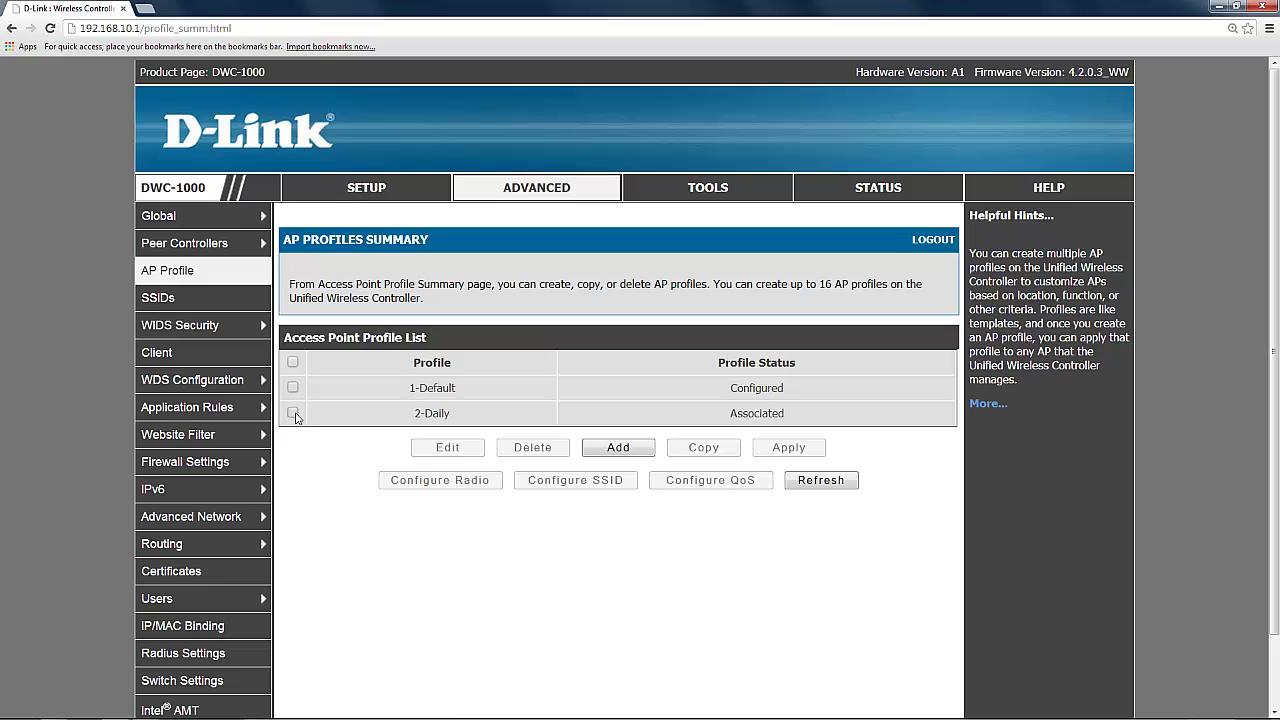
click(437, 484)
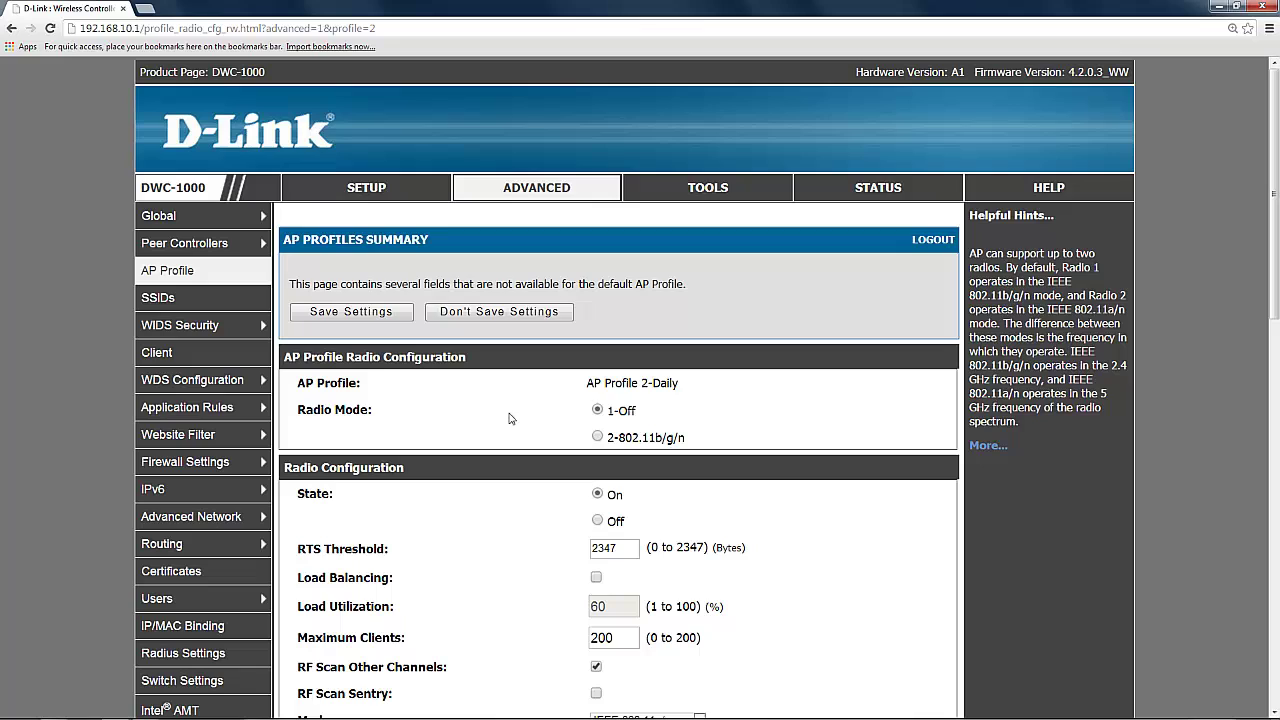
click(342, 312)
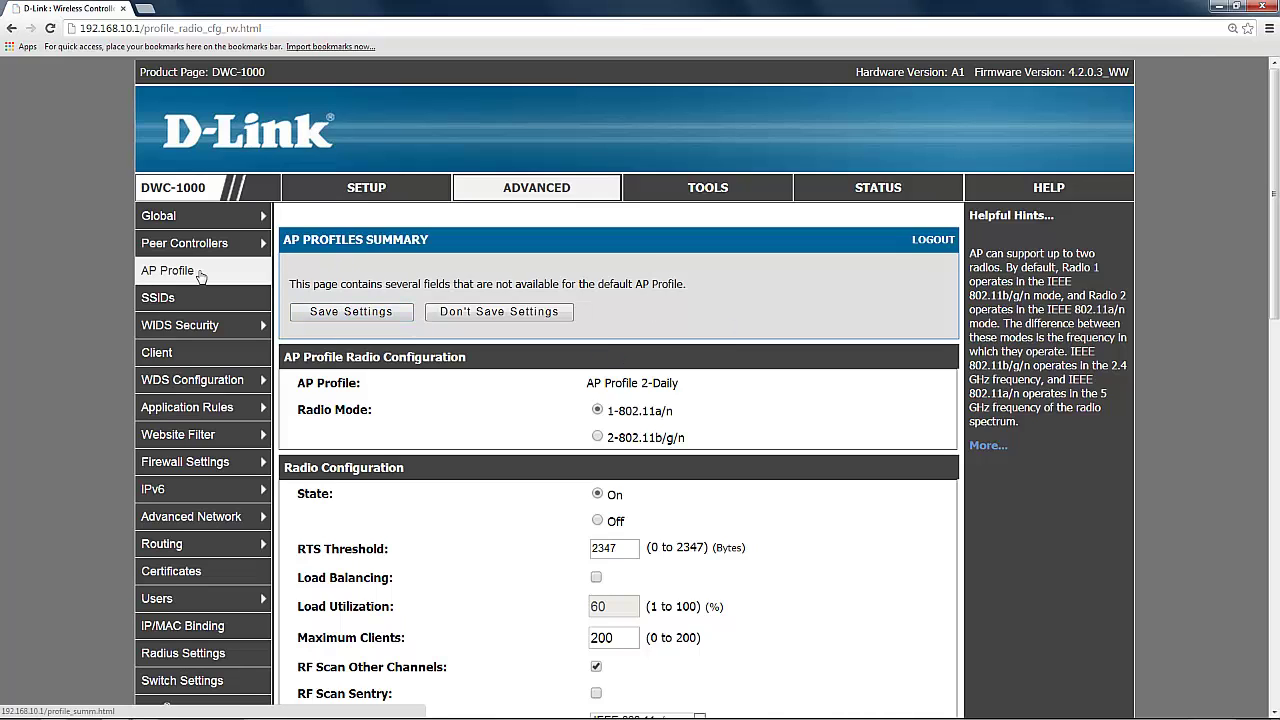
Select the 2-Daily profile in the AP Profile list and apply it
click(202, 276)
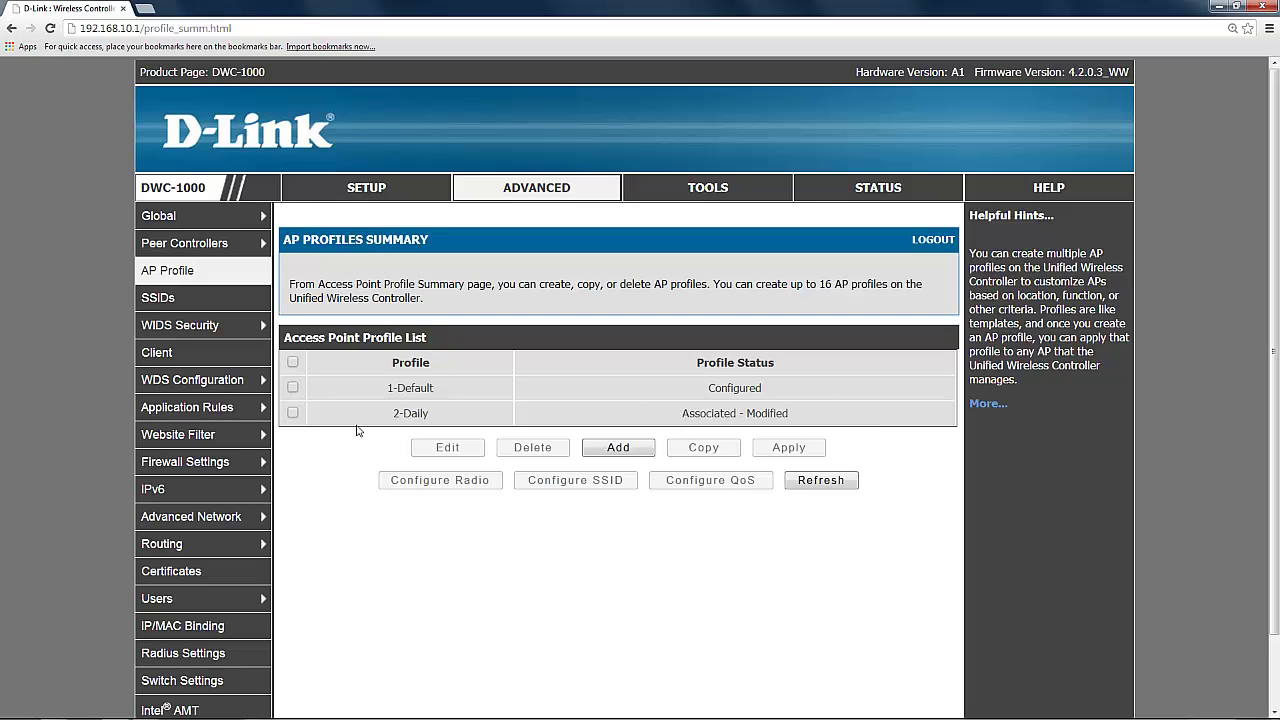
click(294, 414)
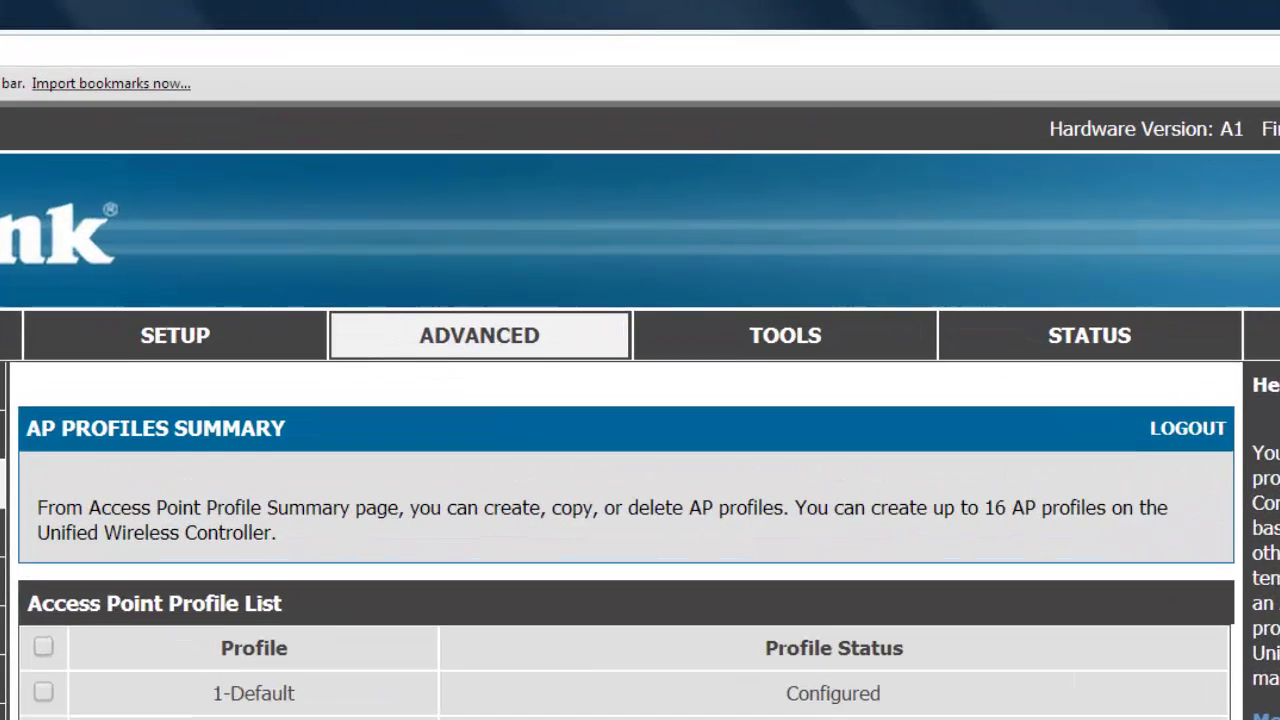
click(789, 448)
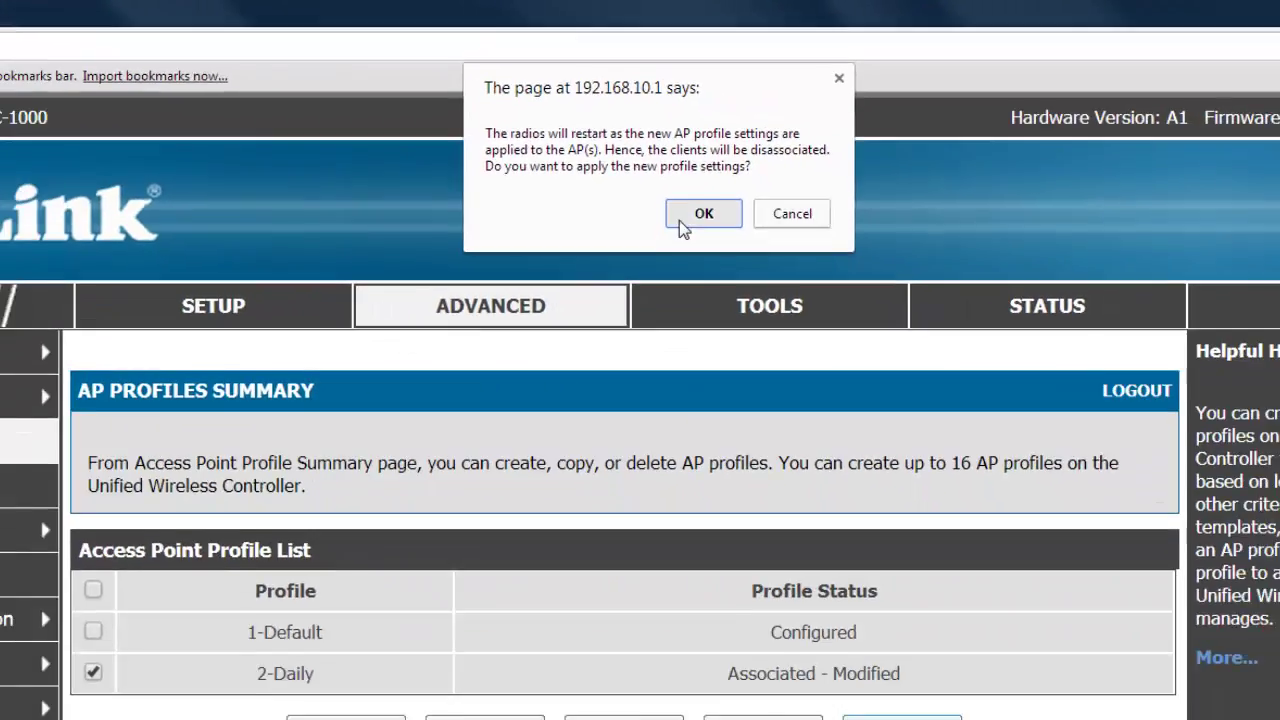
Confirm applying 2-Daily and refresh until its status reads Associated
click(750, 340)
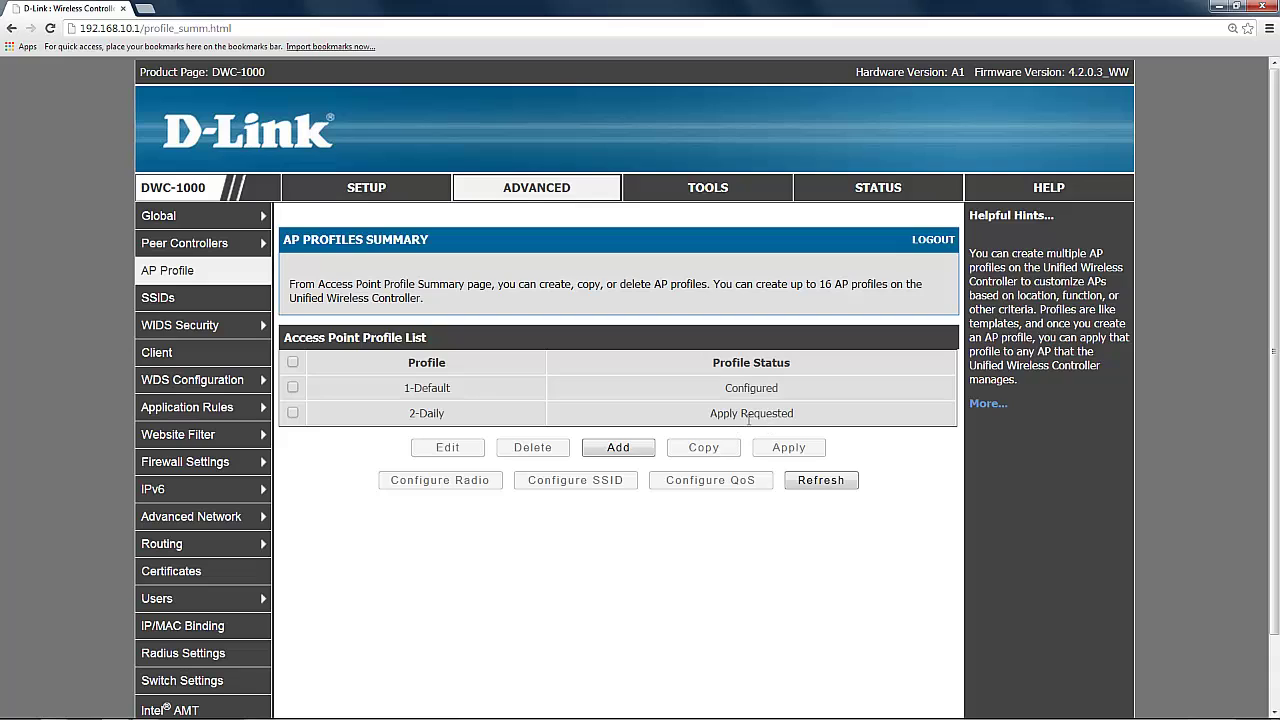
click(848, 492)
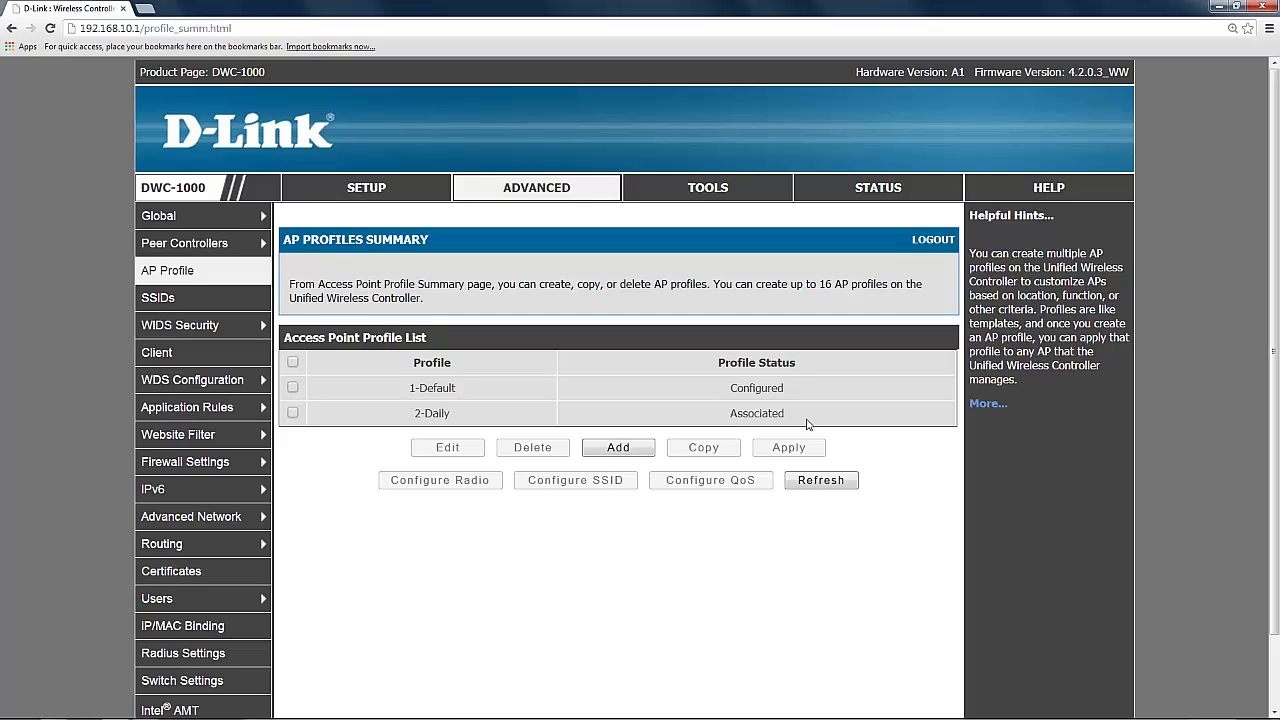
Bring up the More... help on AP profiles and read through its status and radio sections
click(985, 404)
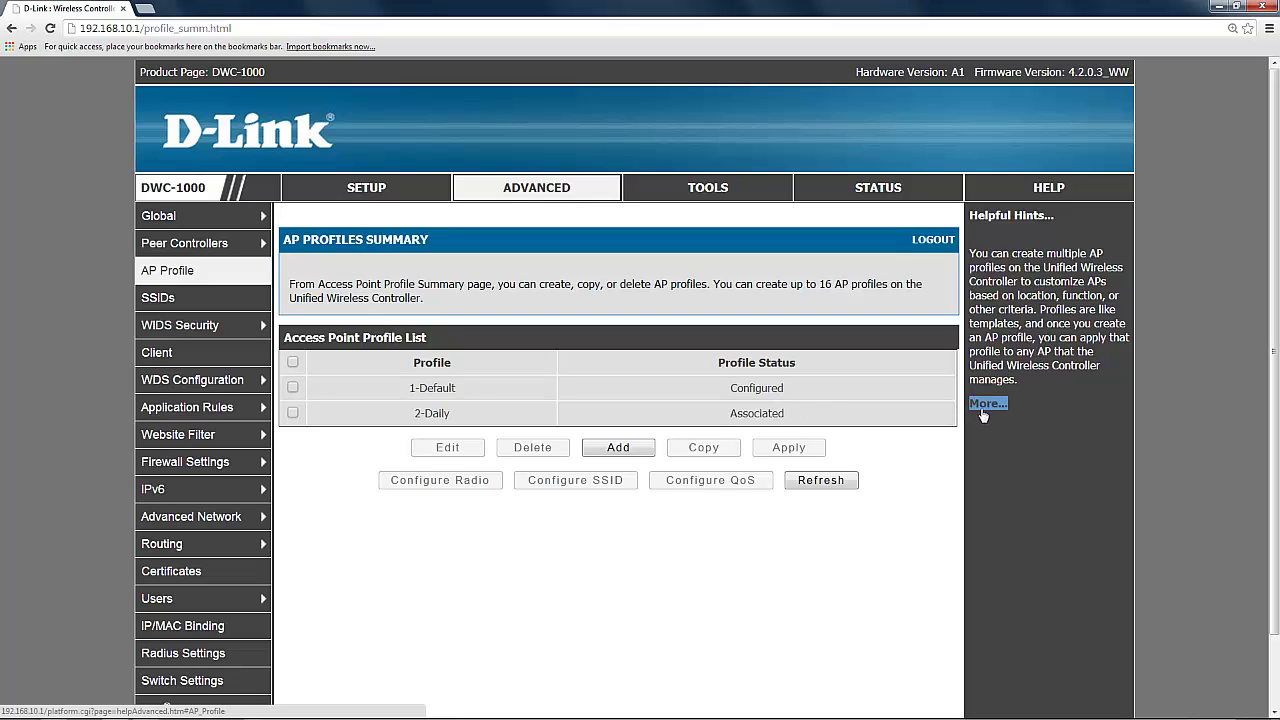
click(985, 404)
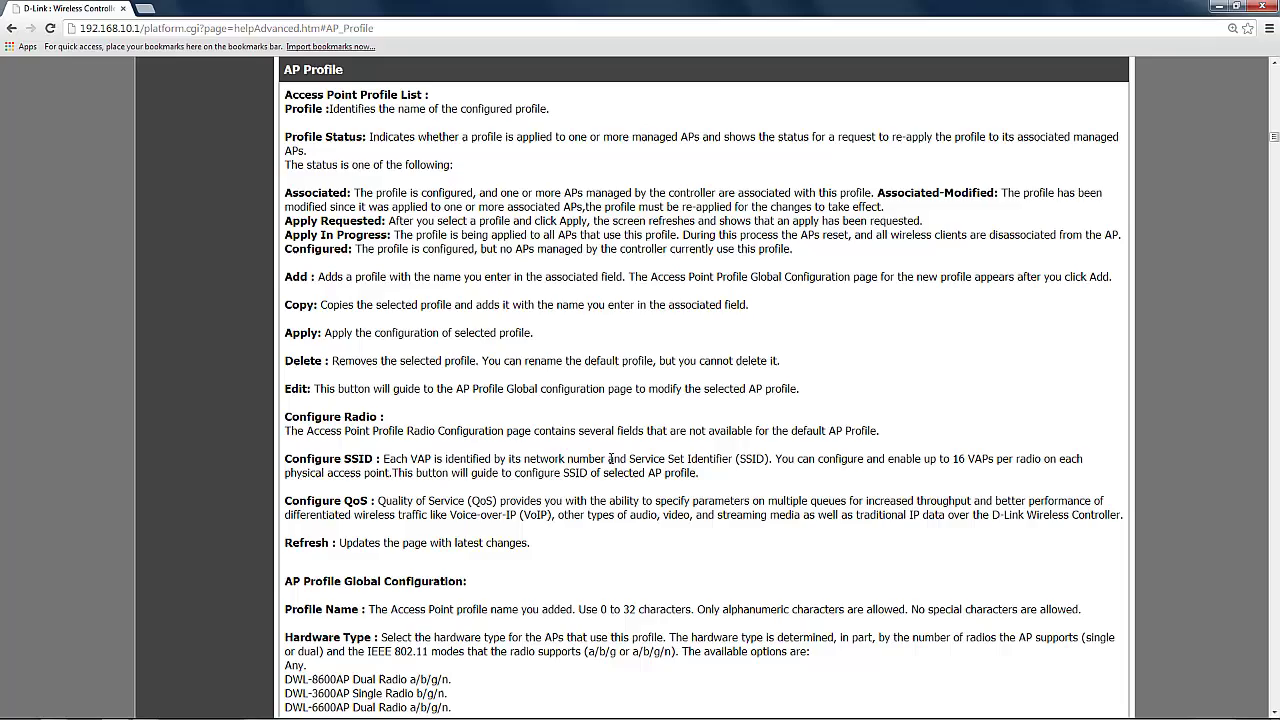
scroll(610, 459, down, 15)
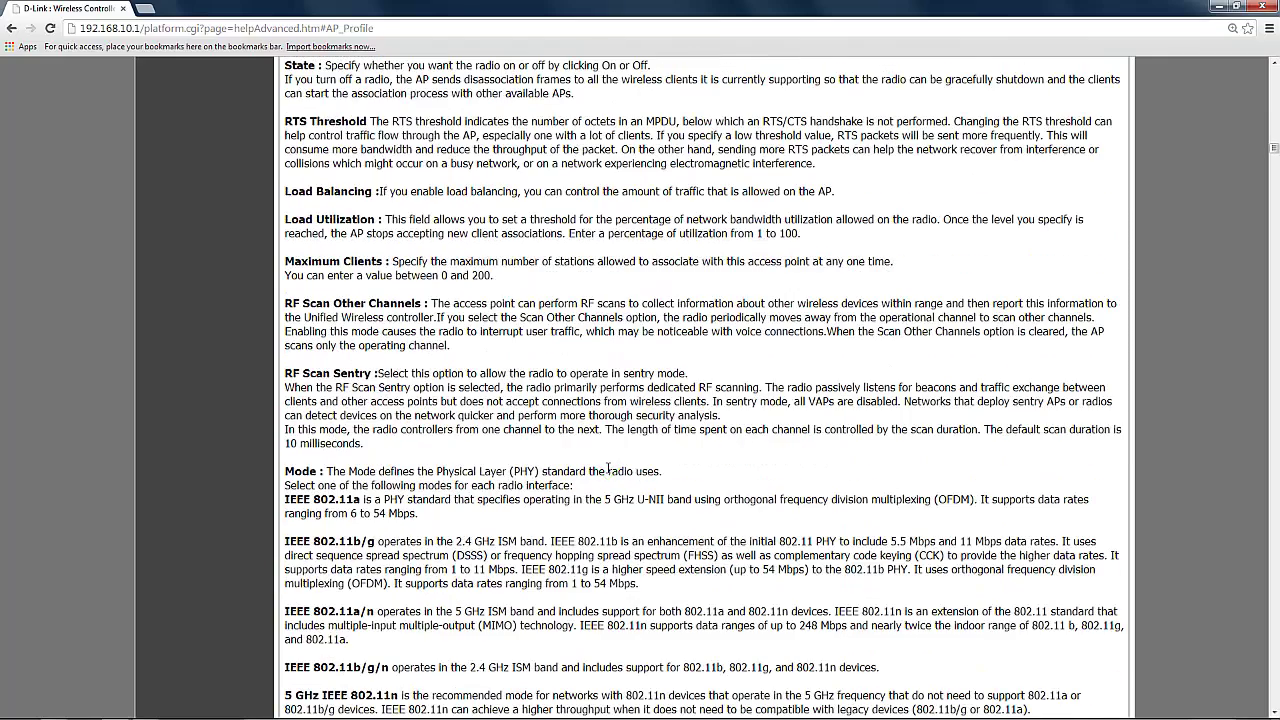
scroll(608, 470, down, 4)
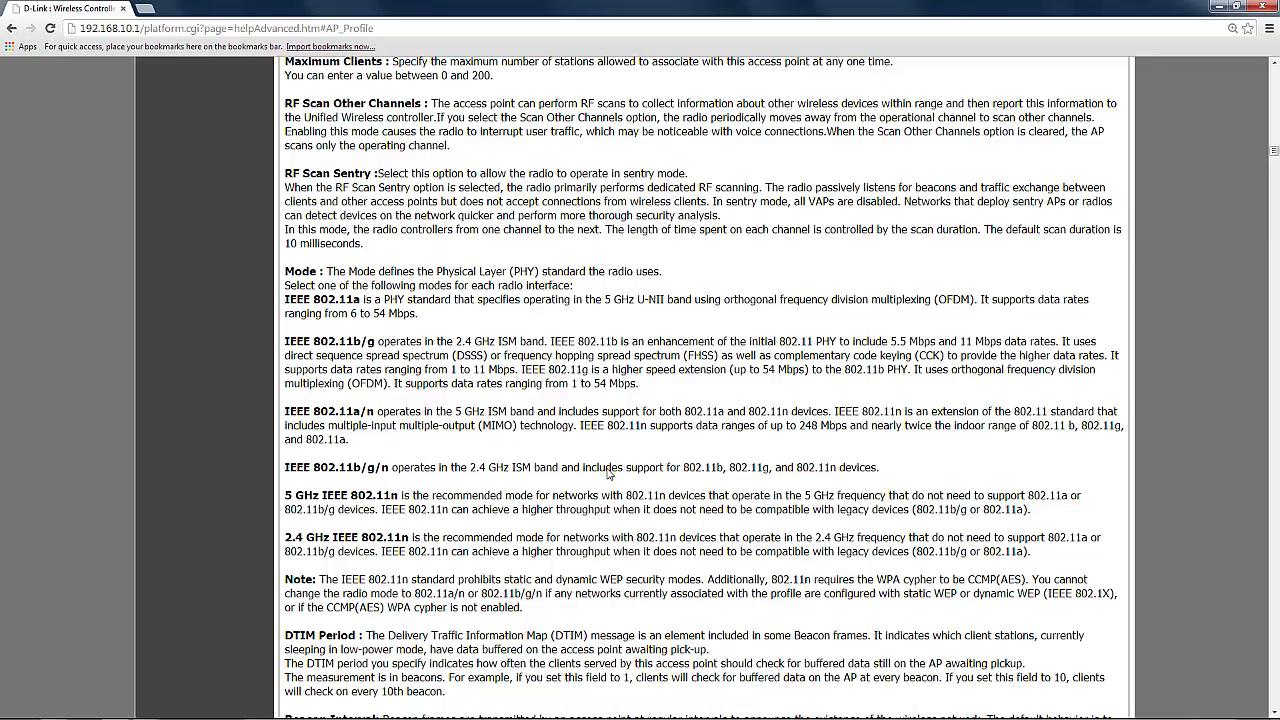
scroll(607, 472, down, 6)
scroll(607, 468, up, 18)
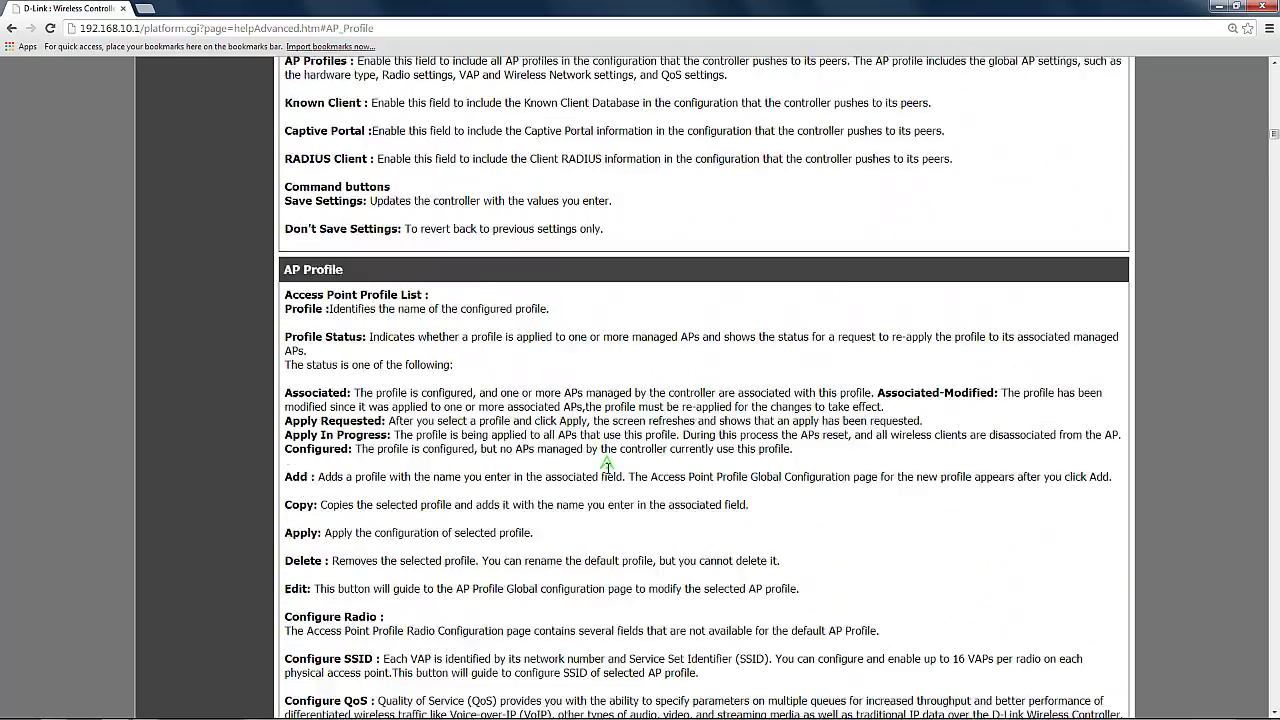
scroll(607, 465, up, 20)
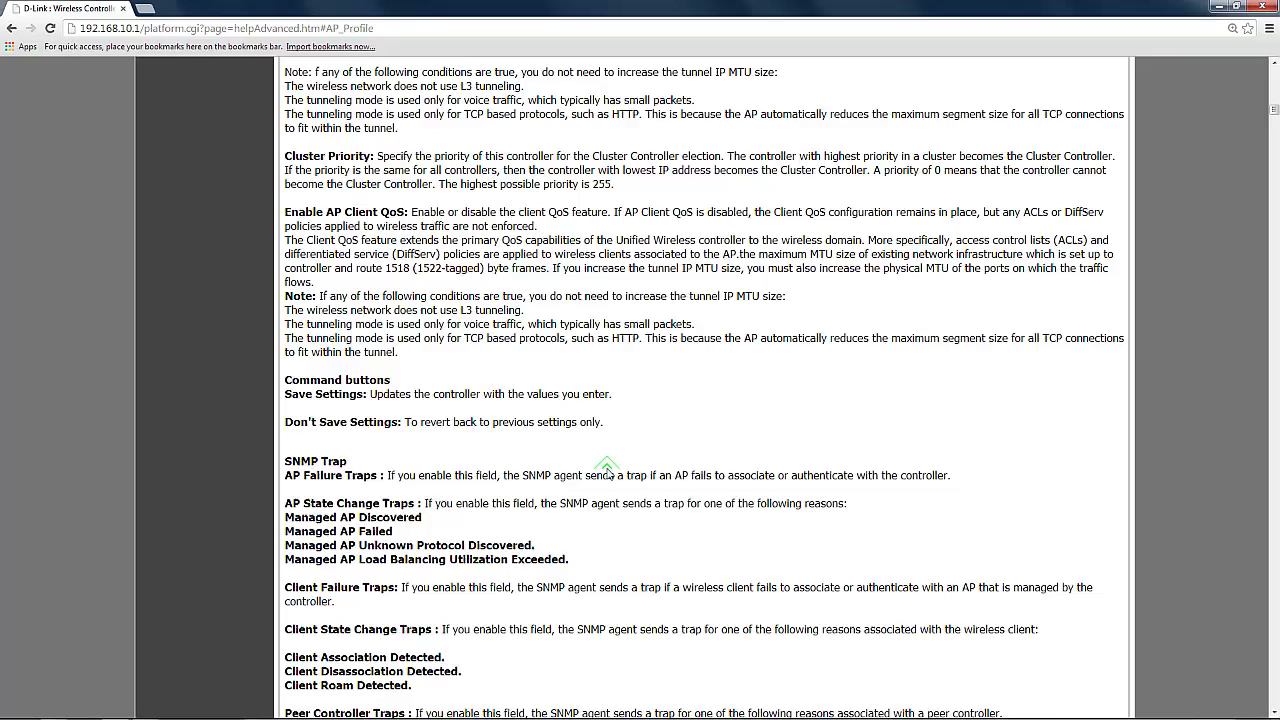